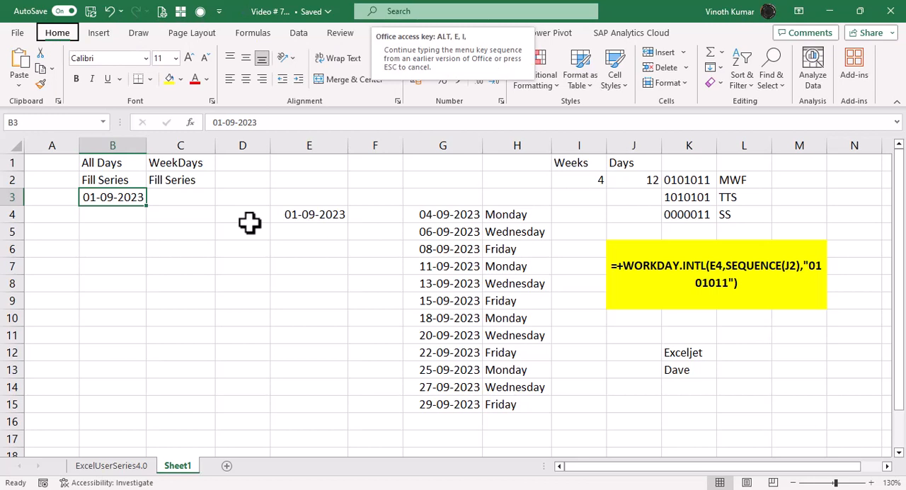
Step: Fill a daily date series down column B from B3 with a stop value of 30-9-2023
{"action": "key", "text": "s"}
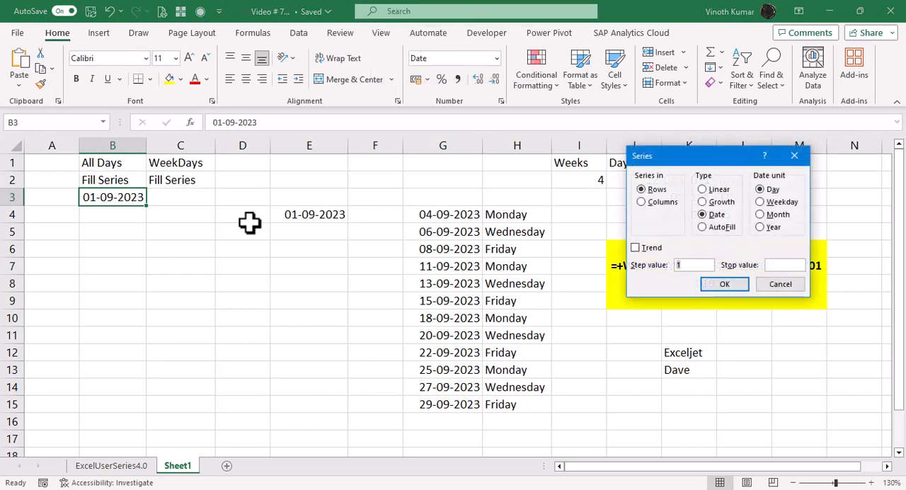
{"action": "key", "text": "alt+c"}
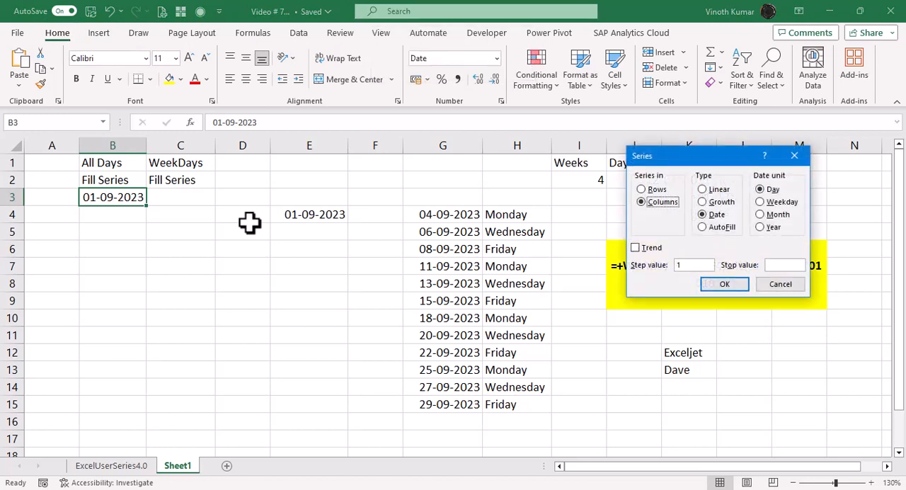
{"action": "key", "text": "Tab"}
{"action": "key", "text": "Tab"}
{"action": "key", "text": "Tab"}
{"action": "key", "text": "Tab"}
{"action": "type", "text": "30-9-2023"}
{"action": "key", "text": "Return"}
{"action": "key", "text": "ctrl+Down"}
{"action": "key", "text": "ctrl+Up"}
Step: Copy the start date from B3 into C3 under the WeekDays heading
{"action": "key", "text": "Right"}
{"action": "key", "text": "Down"}
{"action": "key", "text": "Down"}
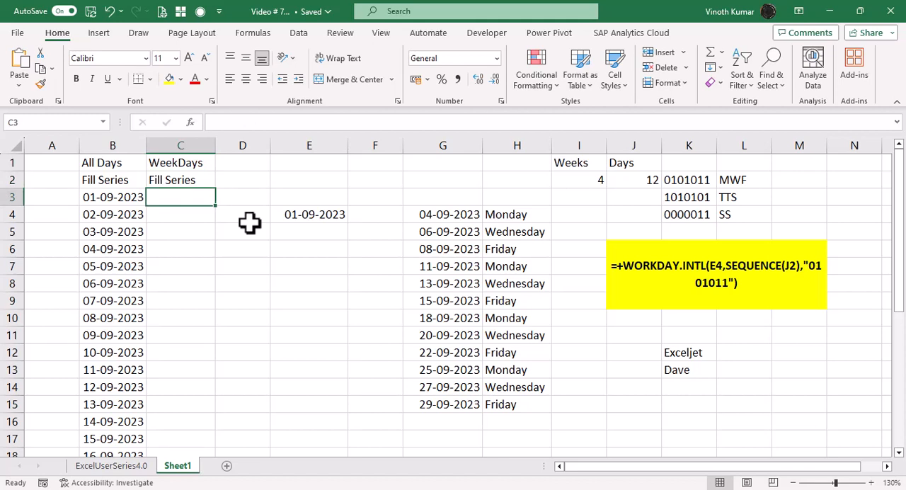
{"action": "key", "text": "Left"}
{"action": "key", "text": "ctrl+c"}
{"action": "key", "text": "Right"}
{"action": "key", "text": "ctrl+v"}
{"action": "key", "text": "Escape"}
{"action": "key", "text": "alt+e"}
{"action": "key", "text": "i"}
{"action": "key", "text": "s"}
{"action": "key", "text": "alt+e"}
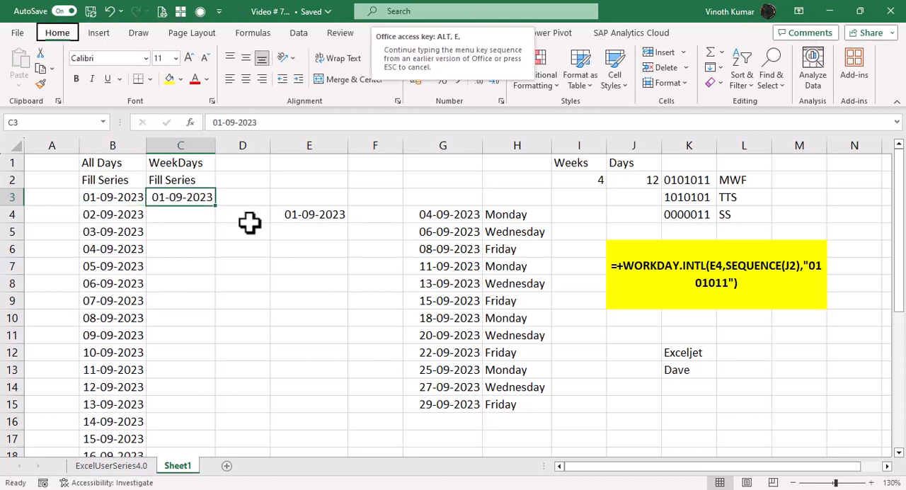
{"action": "key", "text": "s"}
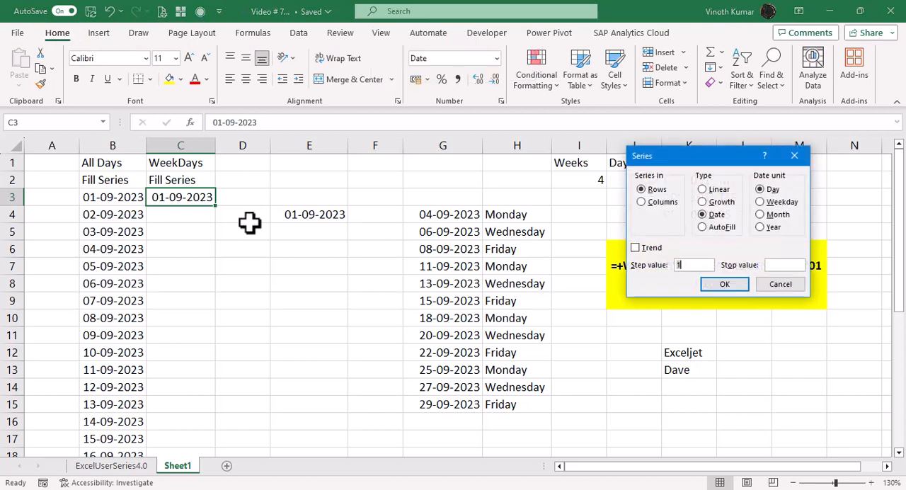
{"action": "key", "text": "Tab"}
{"action": "key", "text": "Tab"}
{"action": "key", "text": "Down"}
{"action": "key", "text": "Tab"}
{"action": "key", "text": "Tab"}
{"action": "type", "text": "2"}
{"action": "key", "text": "Return"}
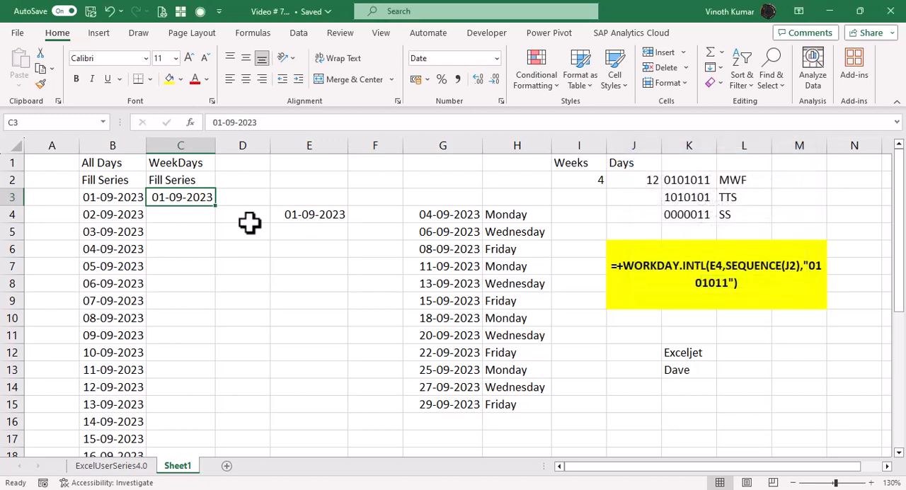
Step: Fill a date series down column C from C3 using the Weekday date unit and a stop value of 30-9-23
{"action": "key", "text": "alt+e"}
{"action": "key", "text": "i"}
{"action": "key", "text": "s"}
{"action": "key", "text": "Tab"}
{"action": "key", "text": "Tab"}
{"action": "key", "text": "Down"}
{"action": "key", "text": "Tab"}
{"action": "key", "text": "Tab"}
{"action": "type", "text": "30-9-23"}
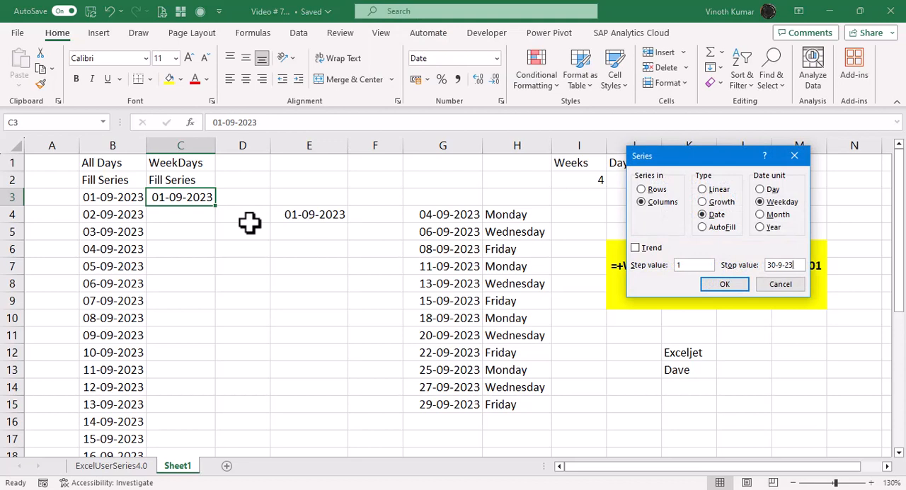
{"action": "key", "text": "Return"}
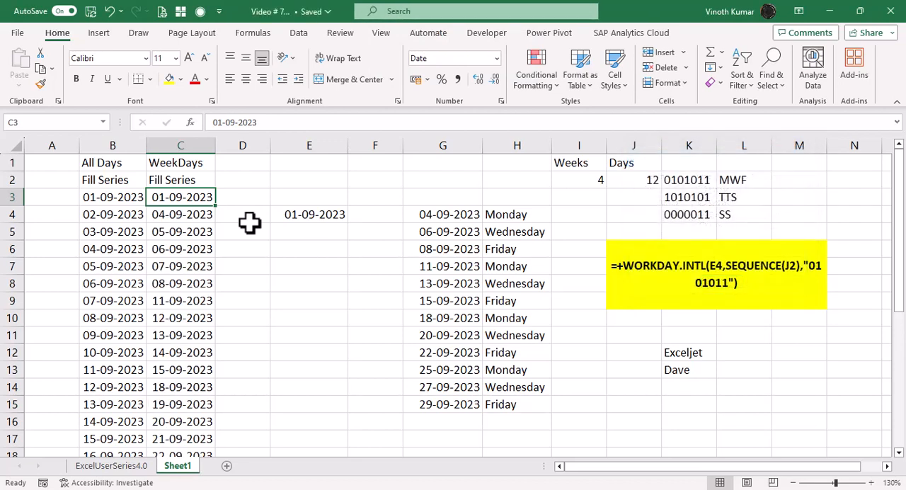
Step: Enter the formula =TEXT(C3,"DDDD") in D3 to return the weekday name
{"action": "key", "text": "Right"}
{"action": "type", "text": "=tex"}
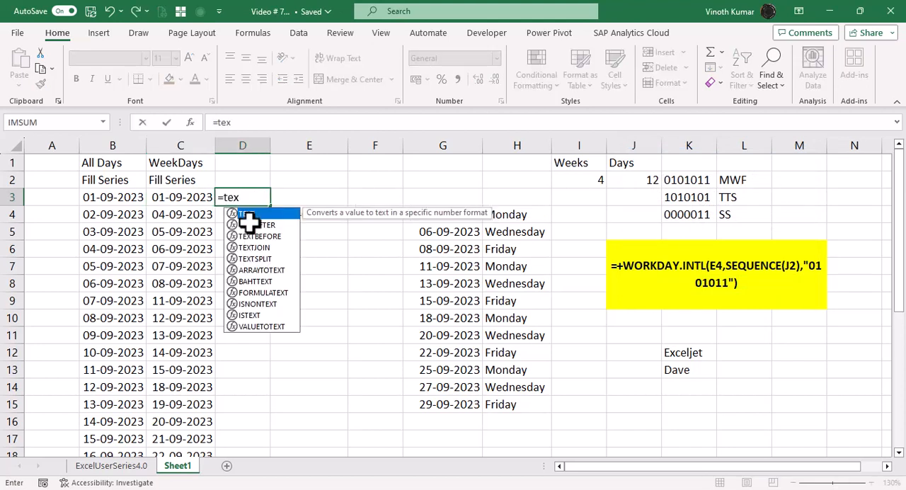
{"action": "key", "text": "Tab"}
{"action": "key", "text": "Left"}
{"action": "type", "text": ",\"DDDD\")"}
{"action": "key", "text": "ctrl+Return"}
Step: Copy the D3 weekday-name formula down column D alongside all the dates in column C
{"action": "key", "text": "ctrl+c"}
{"action": "key", "text": "Left"}
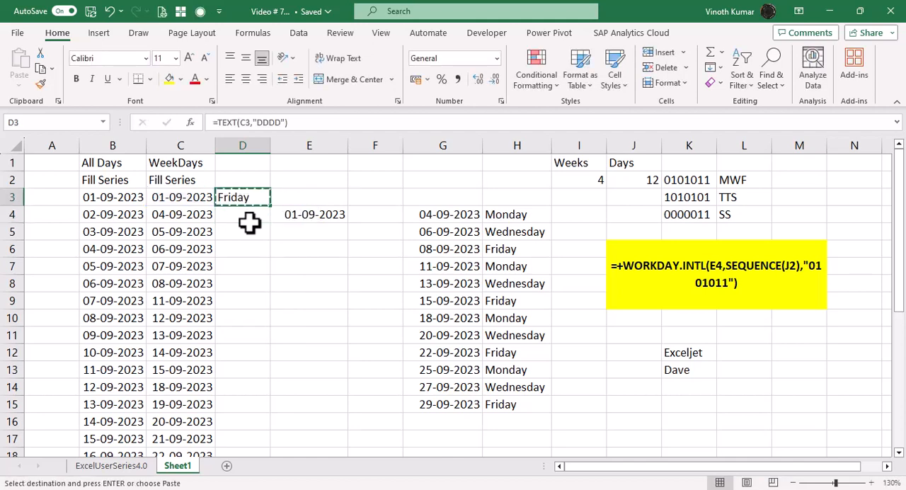
{"action": "key", "text": "ctrl+Down"}
{"action": "key", "text": "Right"}
{"action": "key", "text": "ctrl+shift+Up"}
{"action": "key", "text": "ctrl+v"}
{"action": "key", "text": "ctrl+Up"}
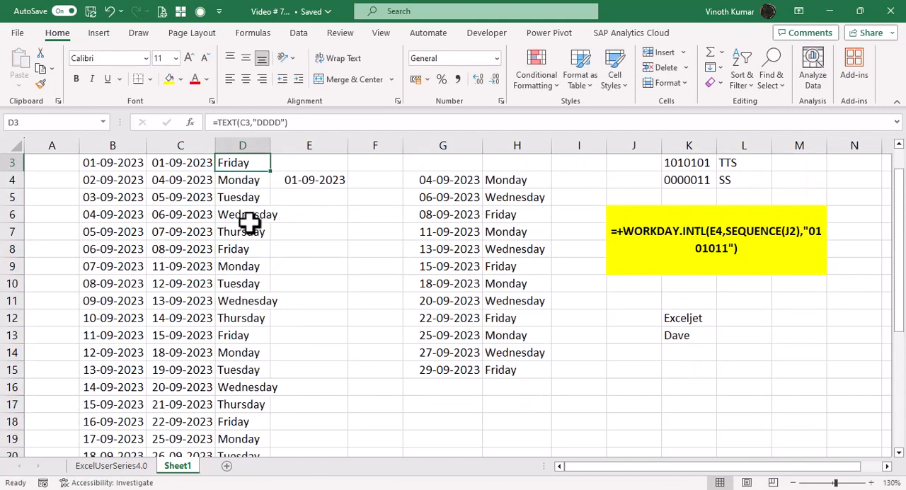
{"action": "key", "text": "Up"}
{"action": "key", "text": "Up"}
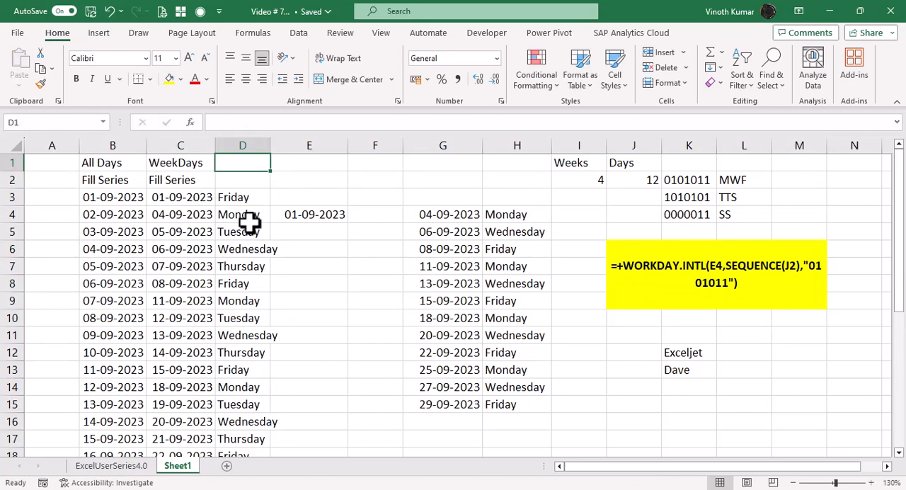
Step: Autofit the width of column D to the weekday names
{"action": "key", "text": "Down"}
{"action": "key", "text": "Down"}
{"action": "key", "text": "ctrl+shift+Down"}
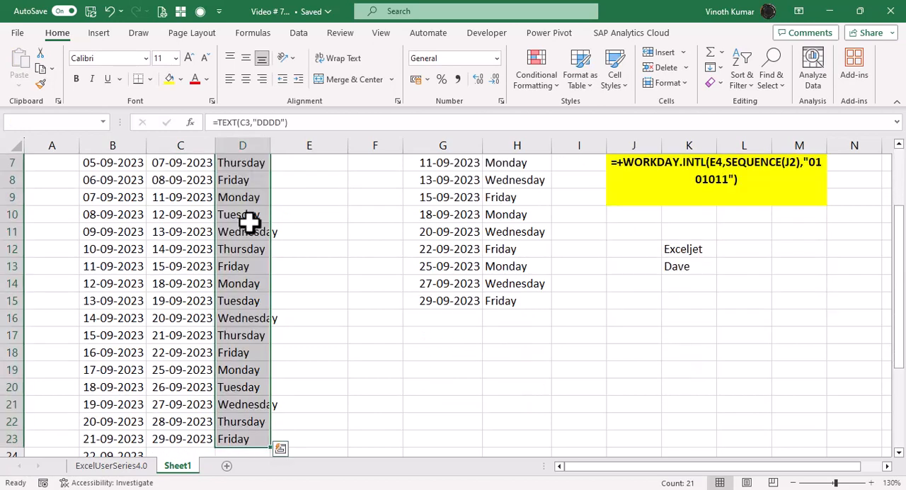
{"action": "scroll", "coordinate": [249, 222], "scroll_direction": "up", "scroll_amount": 2}
{"action": "key", "text": "alt+h"}
{"action": "key", "text": "o"}
{"action": "key", "text": "i"}
{"action": "key", "text": "Up"}
{"action": "key", "text": "Up"}
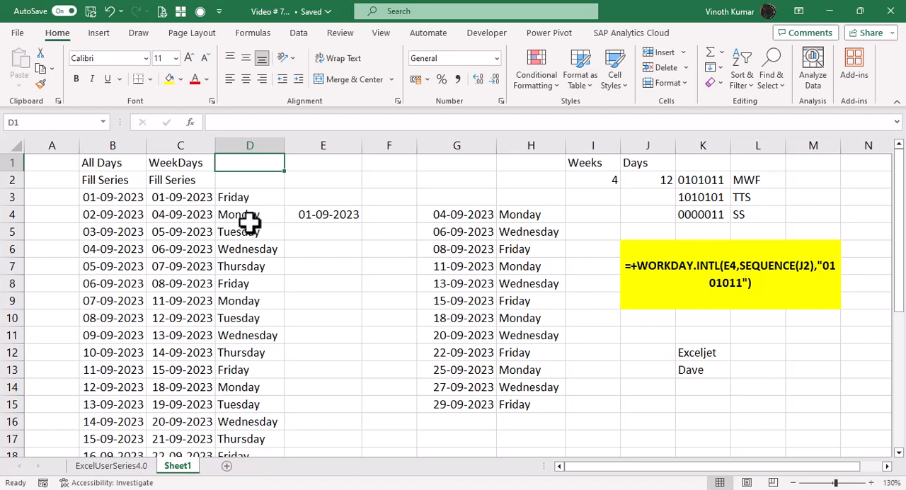
Step: Clear the existing WORKDAY.INTL dates from column G, starting at G4
{"action": "key", "text": "Right"}
{"action": "key", "text": "Right"}
{"action": "key", "text": "Right"}
{"action": "key", "text": "ctrl+Down"}
{"action": "key", "text": "ctrl+shift+Down"}
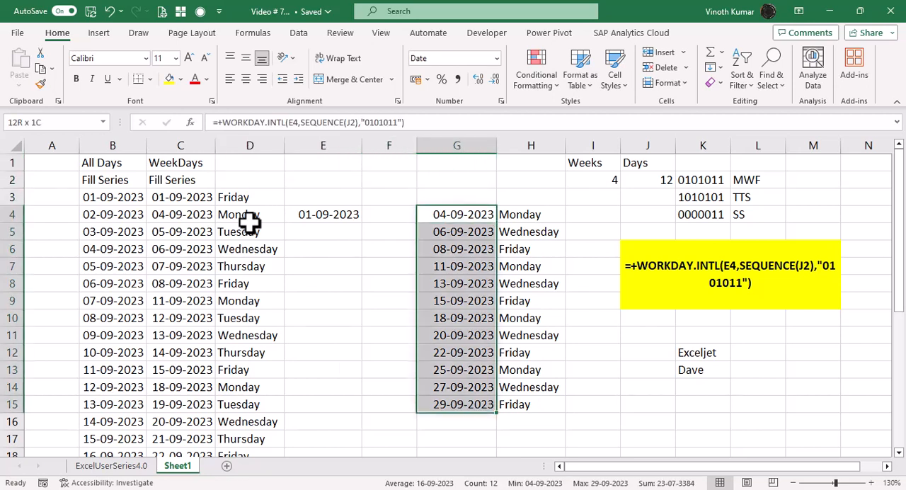
{"action": "key", "text": "Delete"}
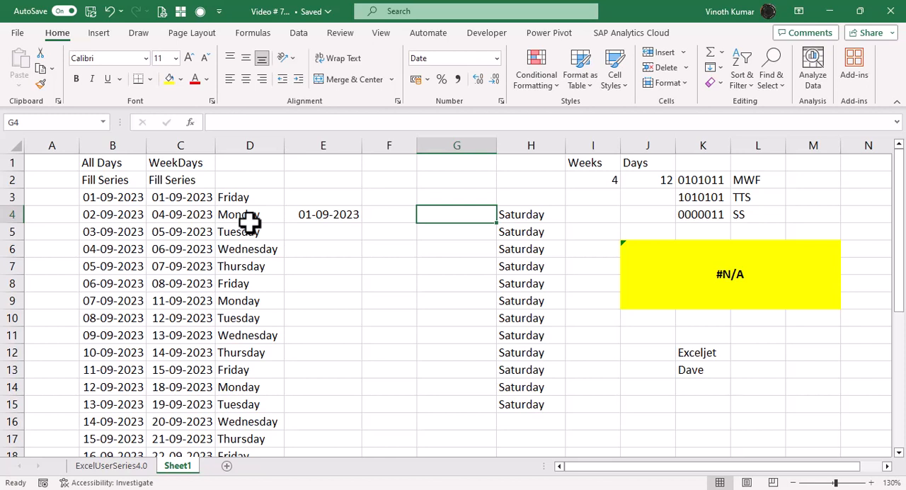
{"action": "type", "text": "=wor"}
{"action": "key", "text": "Down"}
{"action": "key", "text": "Tab"}
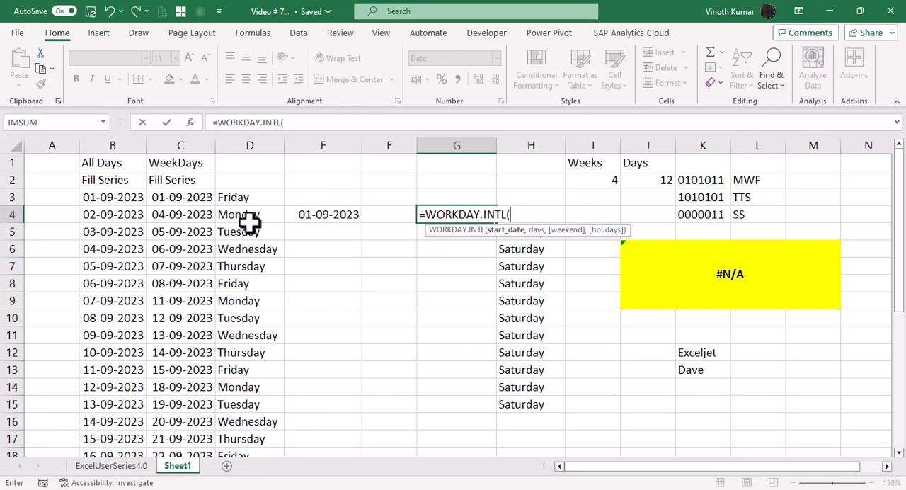
{"action": "key", "text": "ctrl+a"}
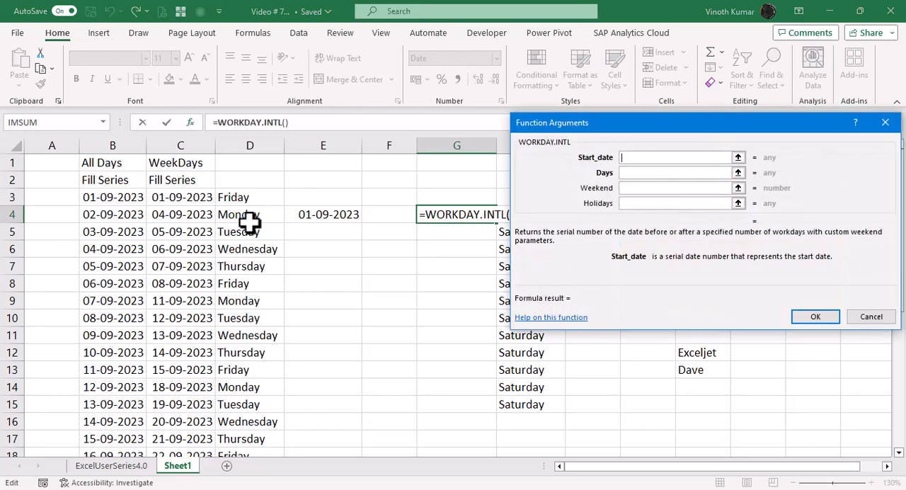
{"action": "left_click", "coordinate": [330, 220]}
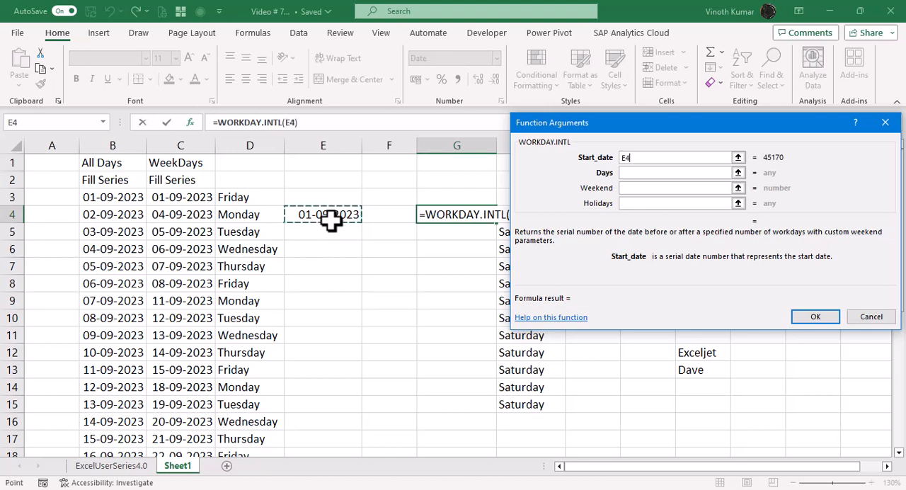
{"action": "type", "text": "-1"}
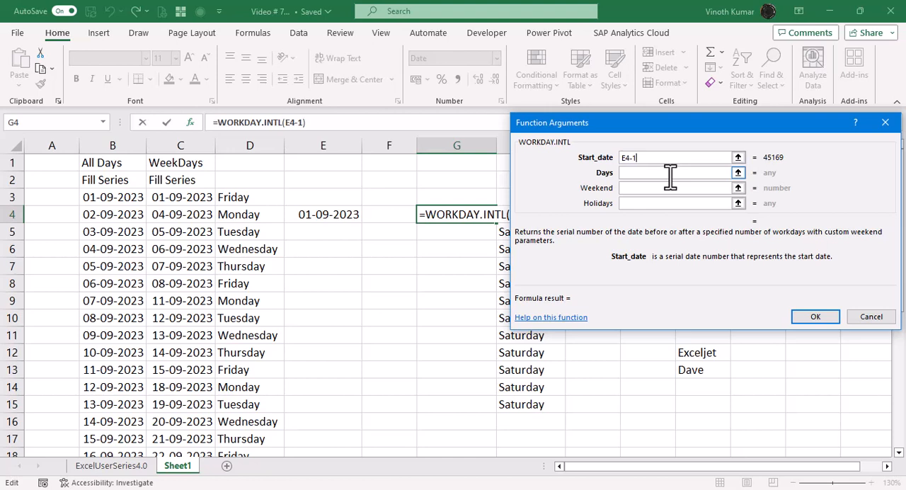
{"action": "key", "text": "BackSpace"}
{"action": "key", "text": "BackSpace"}
{"action": "left_click", "coordinate": [670, 173]}
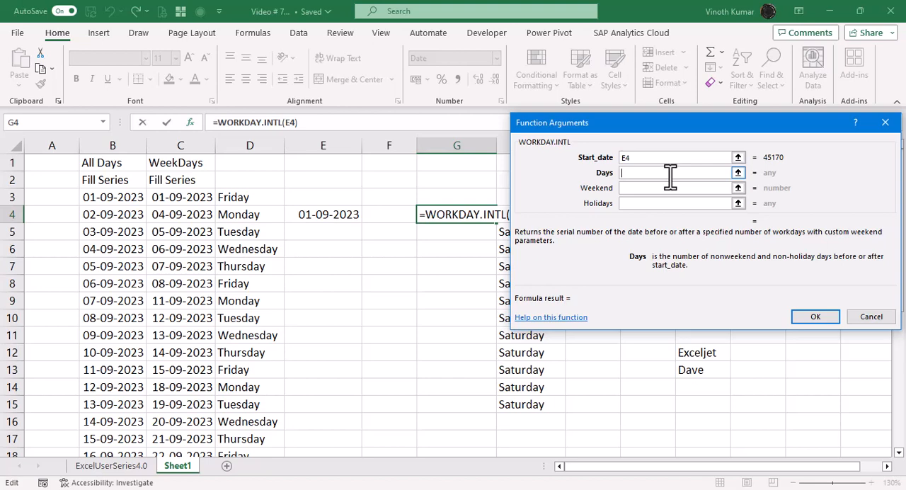
{"action": "key", "text": "Escape"}
Step: Start a WORKDAY.INTL formula in G4 with E4-1 as the start date
{"action": "type", "text": "=wor"}
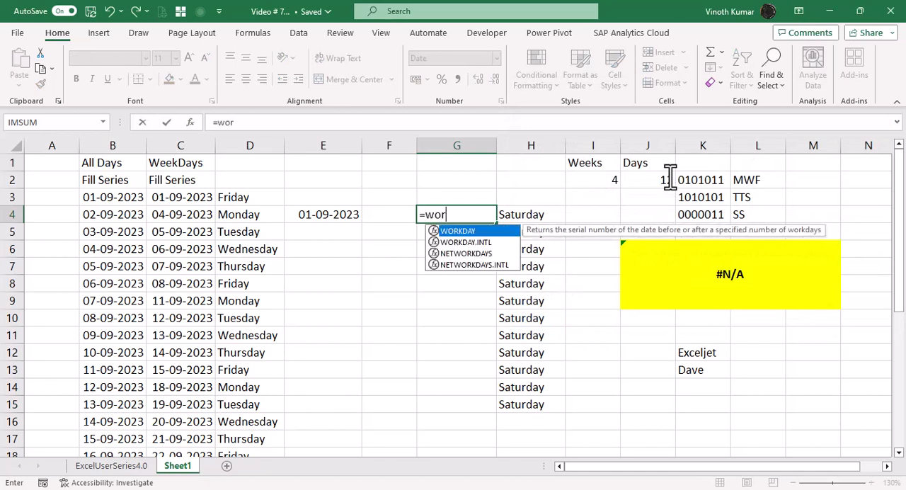
{"action": "key", "text": "Down"}
{"action": "key", "text": "Tab"}
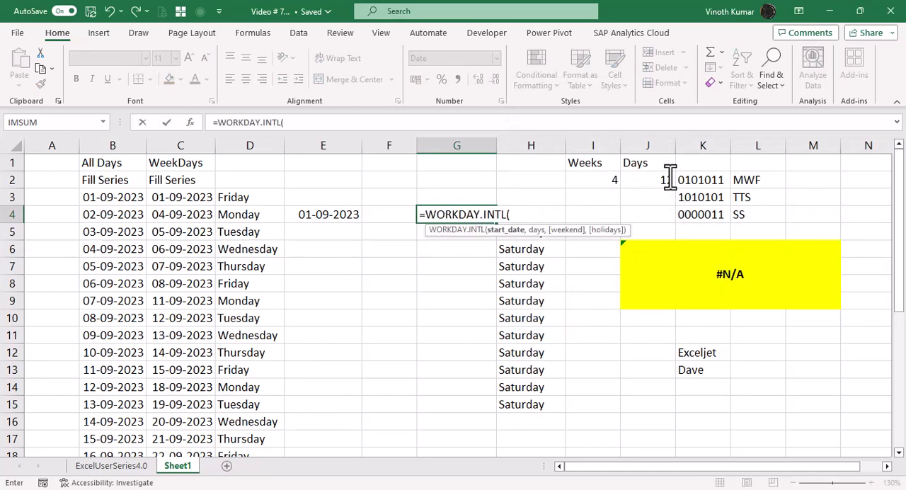
{"action": "key", "text": "Left"}
{"action": "key", "text": "Left"}
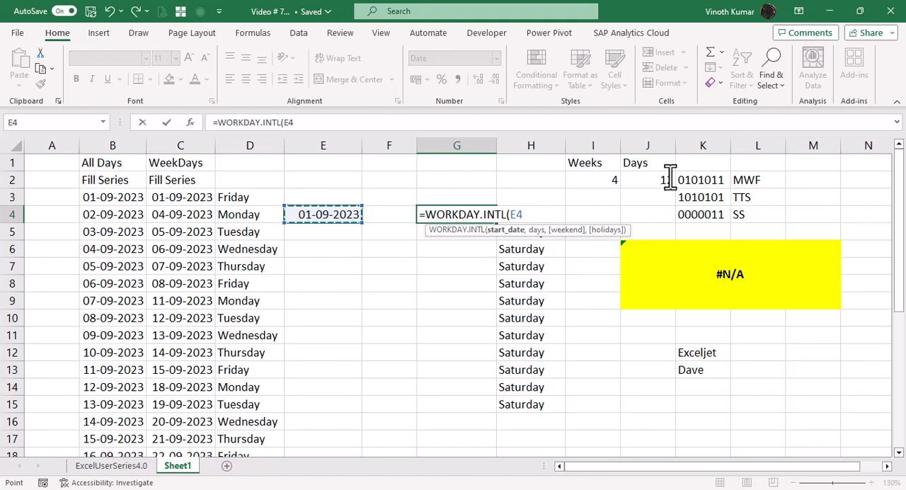
{"action": "type", "text": "-1"}
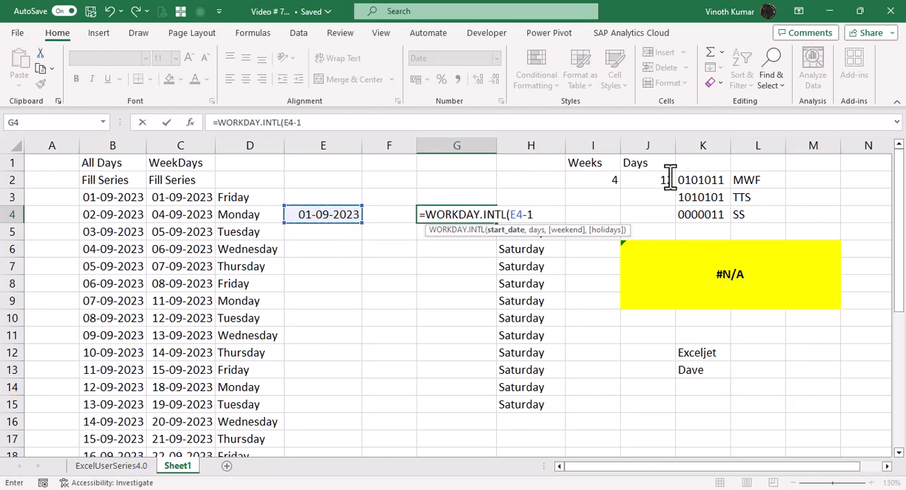
{"action": "type", "text": ",se"}
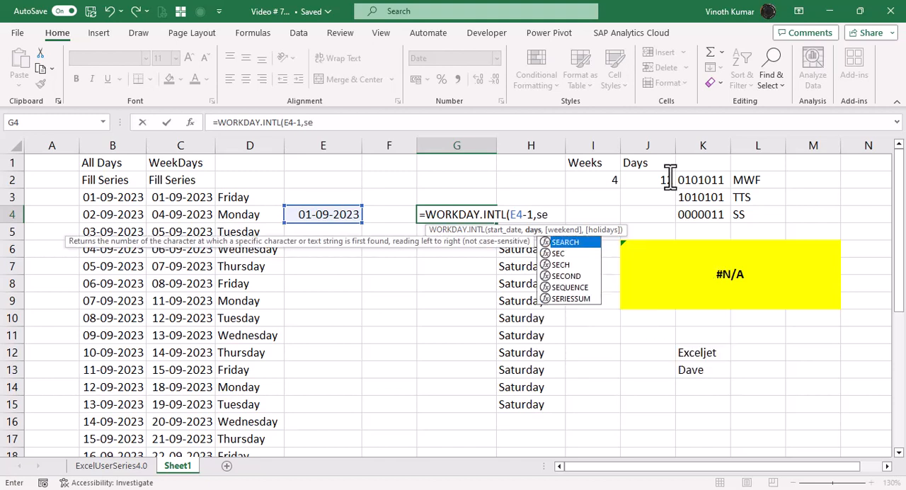
Step: Add SEQUENCE(J2) as the days argument of the G4 formula and begin the weekend argument
{"action": "key", "text": "Tab"}
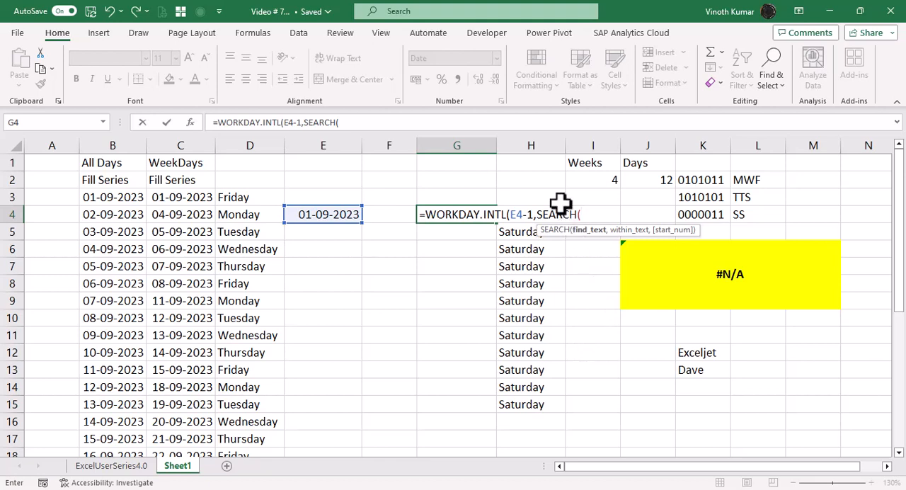
{"action": "key", "text": "BackSpace"}
{"action": "key", "text": "BackSpace"}
{"action": "key", "text": "BackSpace"}
{"action": "key", "text": "BackSpace"}
{"action": "key", "text": "BackSpace"}
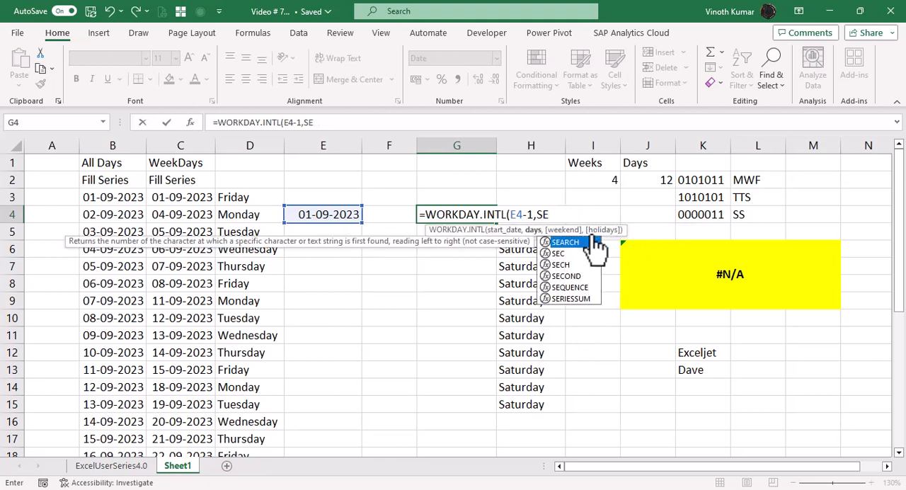
{"action": "type", "text": "Q"}
{"action": "key", "text": "Tab"}
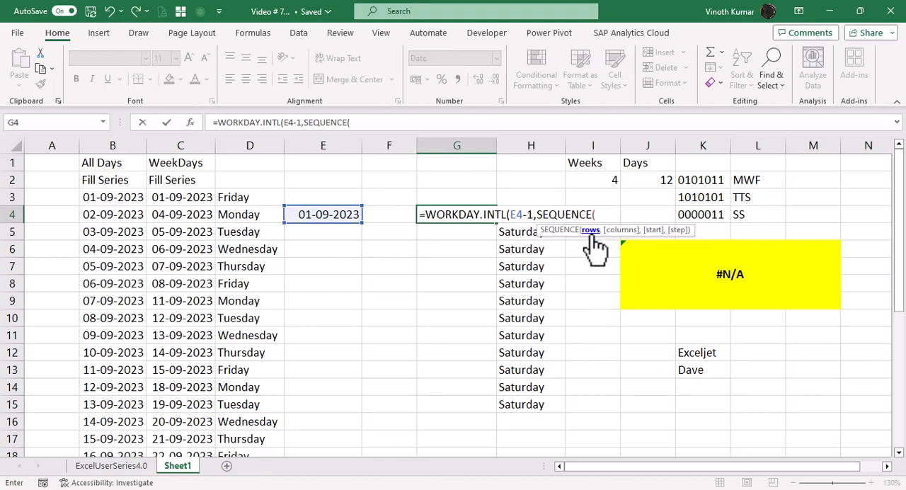
{"action": "left_click", "coordinate": [652, 179]}
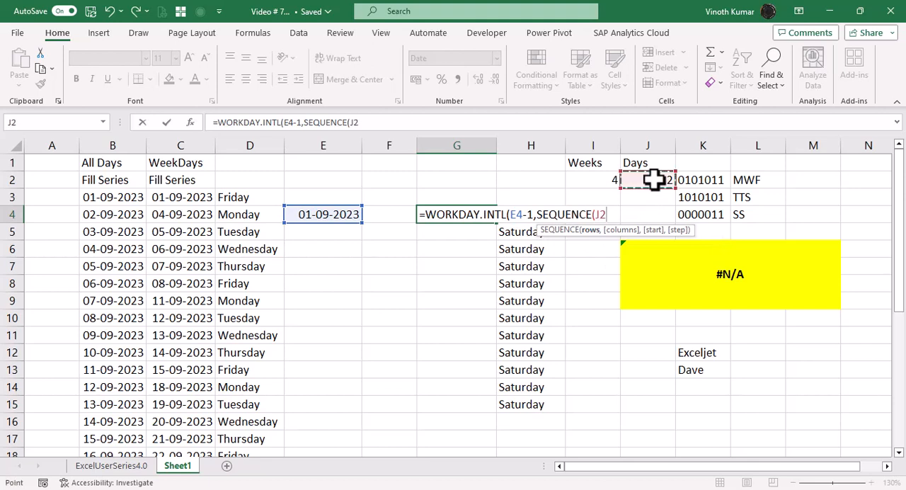
{"action": "type", "text": ")"}
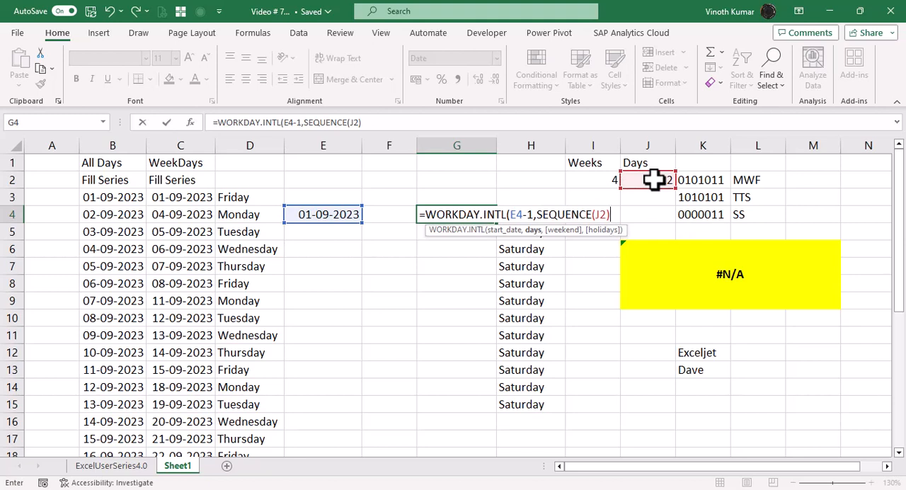
{"action": "type", "text": ","}
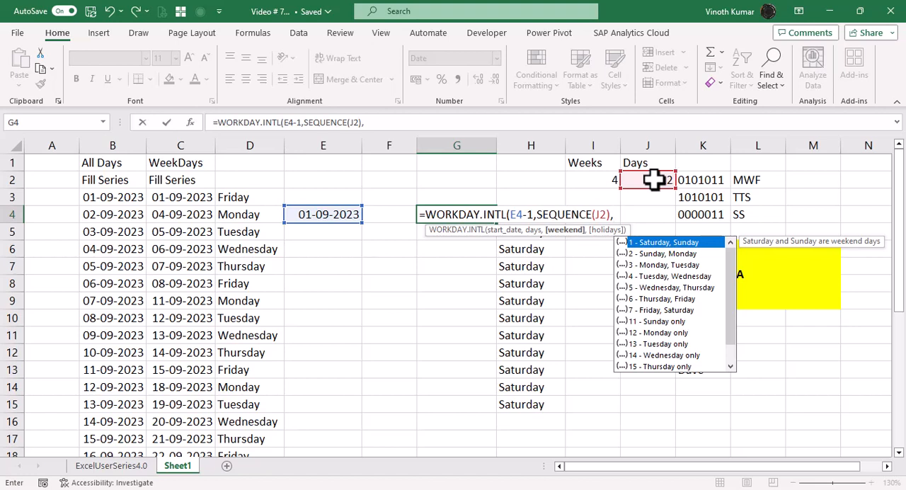
Step: Switch to the browser and open the WORKDAY.INTL article from the date and time functions in Microsoft's Excel function list
{"action": "key", "text": "alt+Tab"}
{"action": "key", "text": "alt+Tab"}
{"action": "key", "text": "alt+Tab"}
{"action": "key", "text": "alt+Tab"}
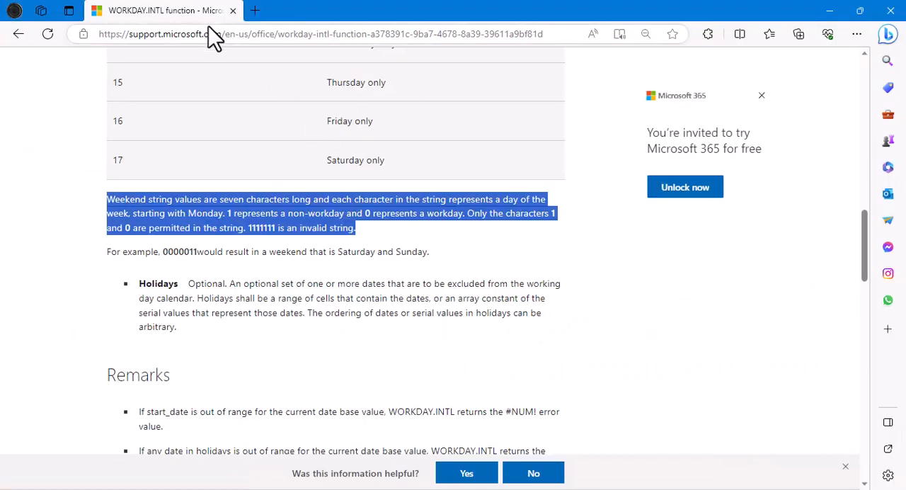
{"action": "left_click", "coordinate": [227, 33]}
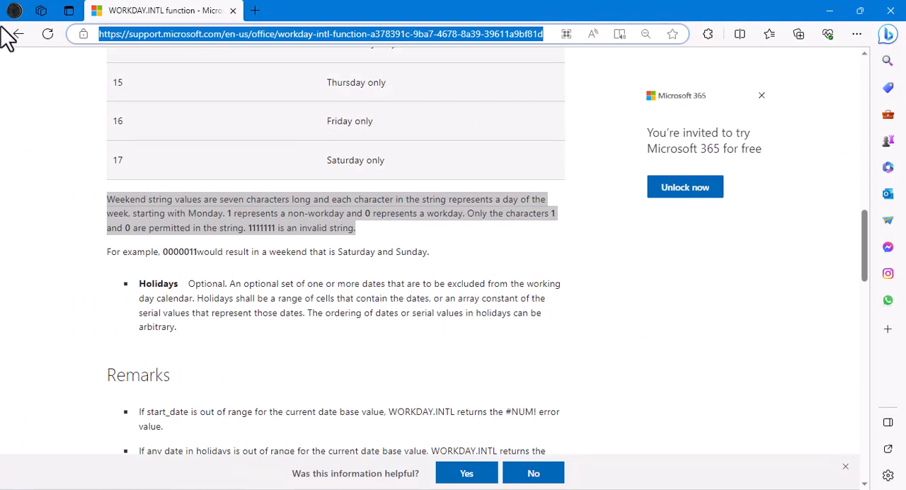
{"action": "left_click", "coordinate": [21, 34]}
{"action": "left_click", "coordinate": [22, 34]}
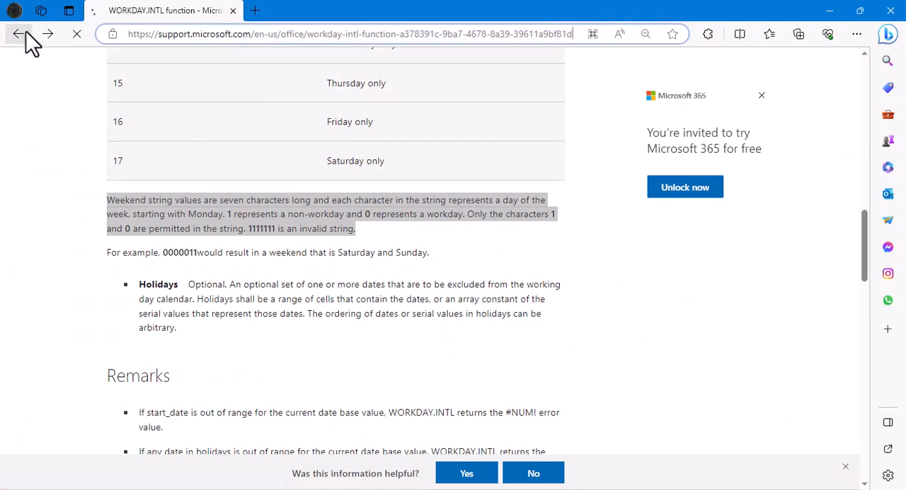
{"action": "scroll", "coordinate": [633, 277], "scroll_direction": "up", "scroll_amount": 15}
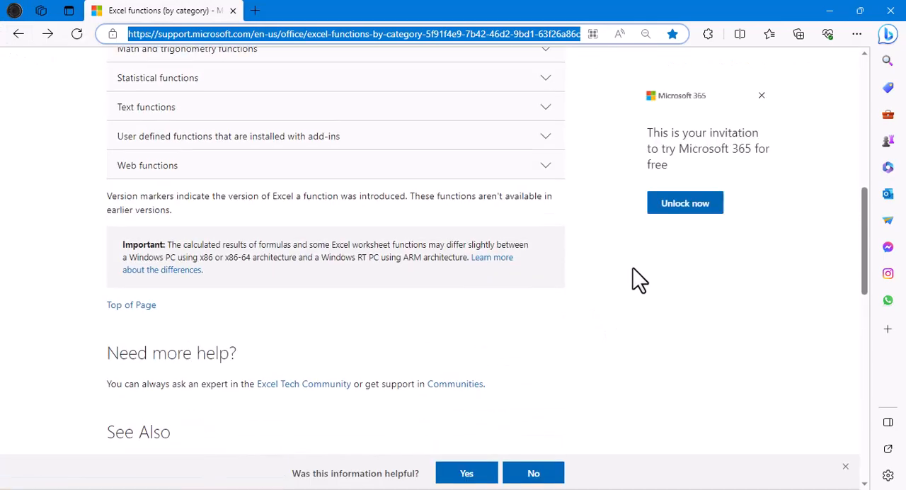
{"action": "scroll", "coordinate": [621, 326], "scroll_direction": "down", "scroll_amount": 2}
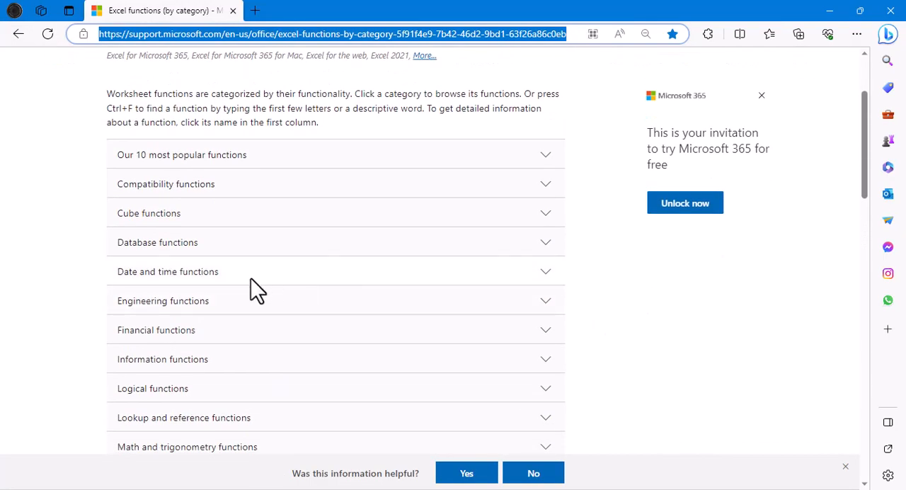
{"action": "left_click", "coordinate": [207, 270]}
{"action": "scroll", "coordinate": [609, 315], "scroll_direction": "down", "scroll_amount": 3}
{"action": "scroll", "coordinate": [598, 308], "scroll_direction": "down", "scroll_amount": 10}
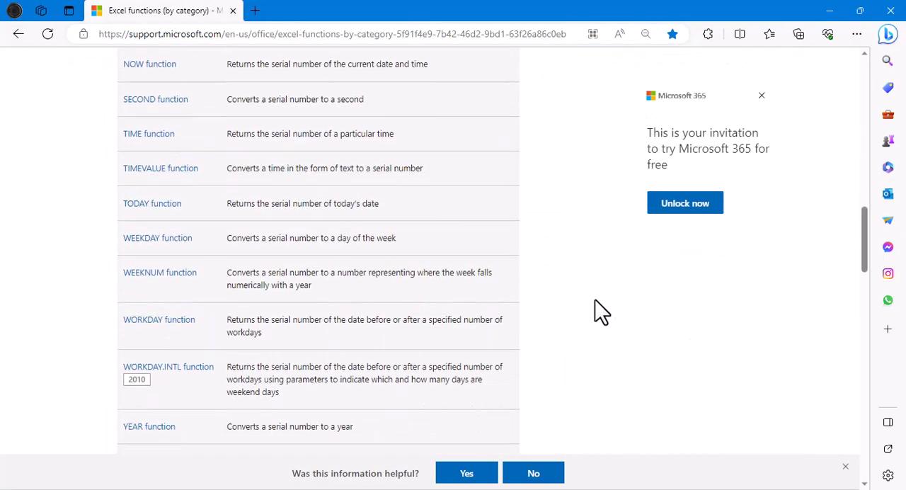
{"action": "left_click", "coordinate": [169, 165]}
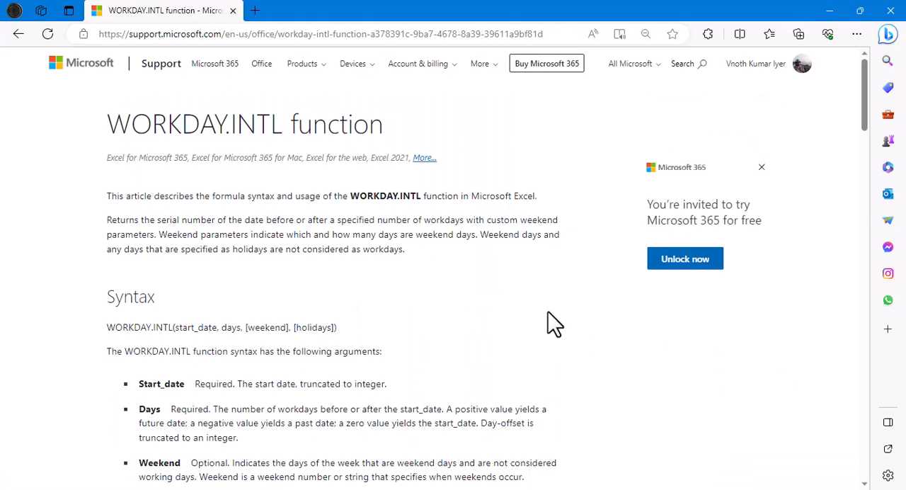
Step: Examine the weekend numbers and highlight the weekend string rules with their 0000011 example in the article
{"action": "scroll", "coordinate": [552, 308], "scroll_direction": "down", "scroll_amount": 12}
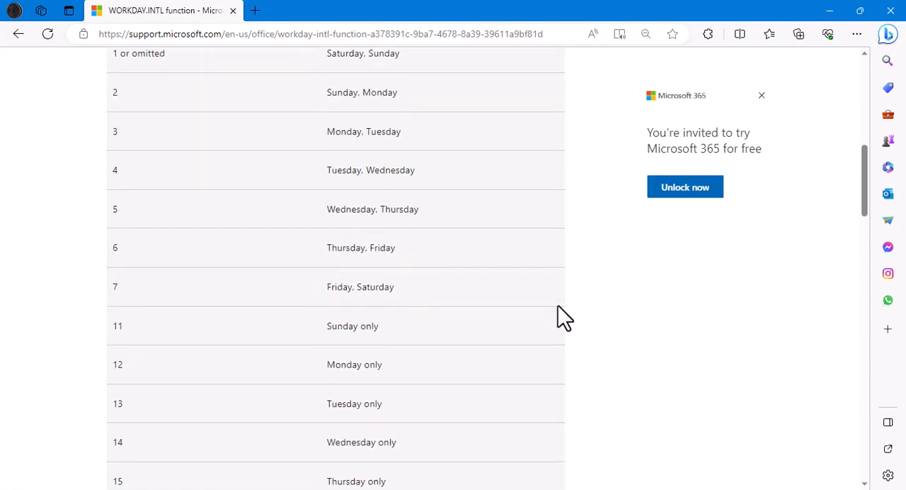
{"action": "scroll", "coordinate": [563, 317], "scroll_direction": "down", "scroll_amount": 3}
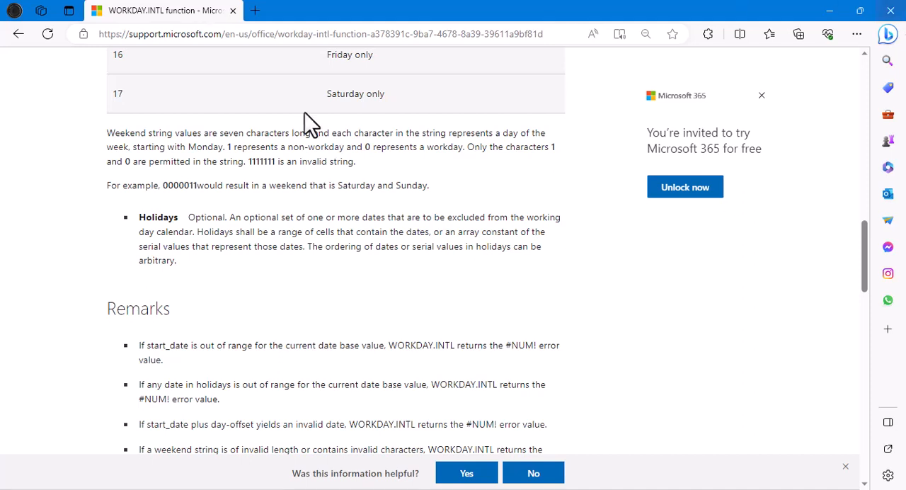
{"action": "left_click_drag", "start_coordinate": [107, 136], "coordinate": [450, 185]}
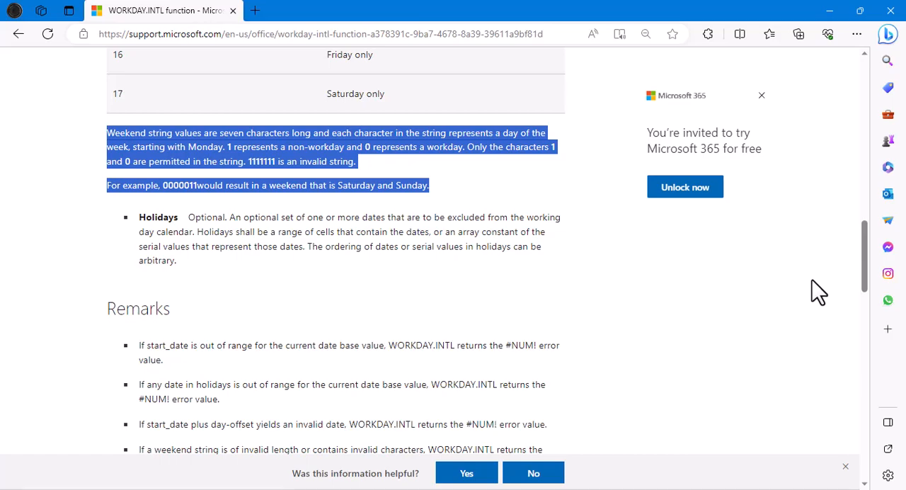
Step: Return to Excel and complete the G4 formula with the weekend string "0101011"
{"action": "key", "text": "alt+Tab"}
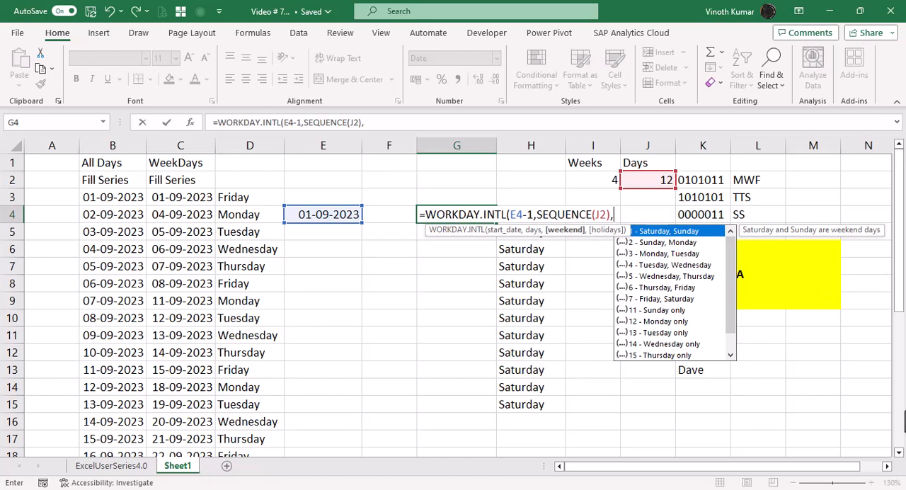
{"action": "type", "text": "\"0101011"}
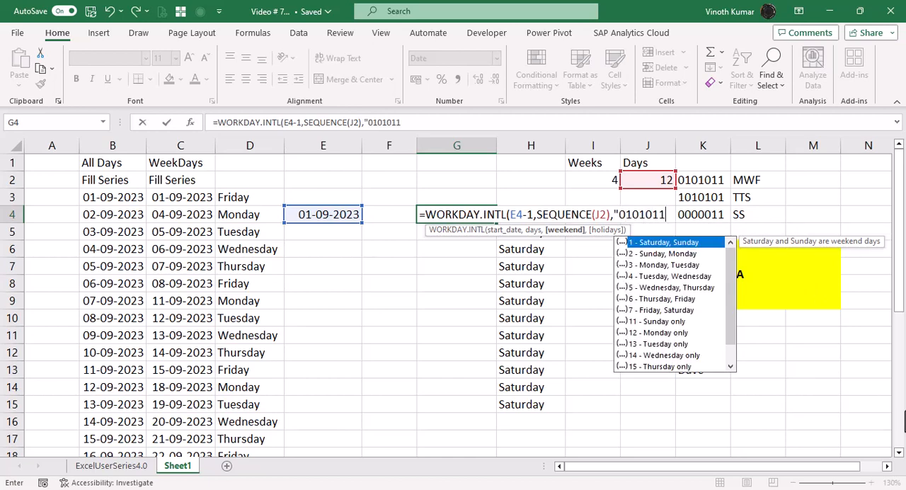
{"action": "type", "text": "\")"}
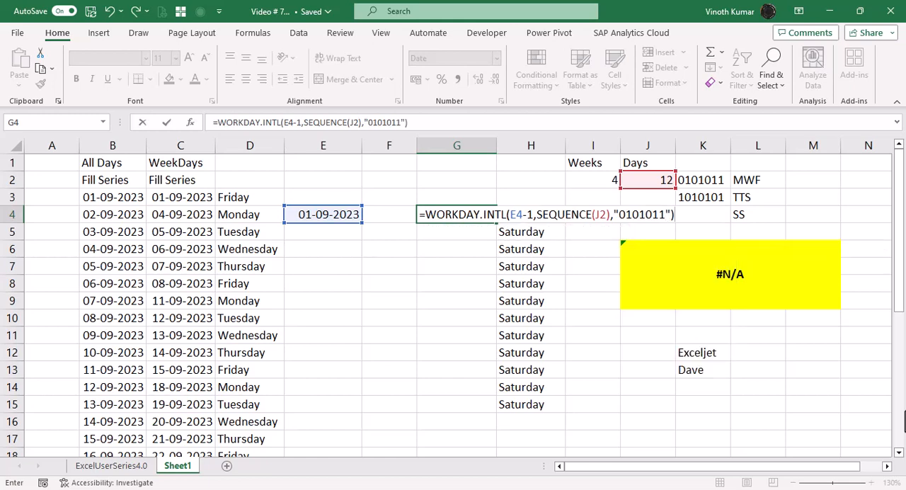
{"action": "key", "text": "Return"}
{"action": "key", "text": "Up"}
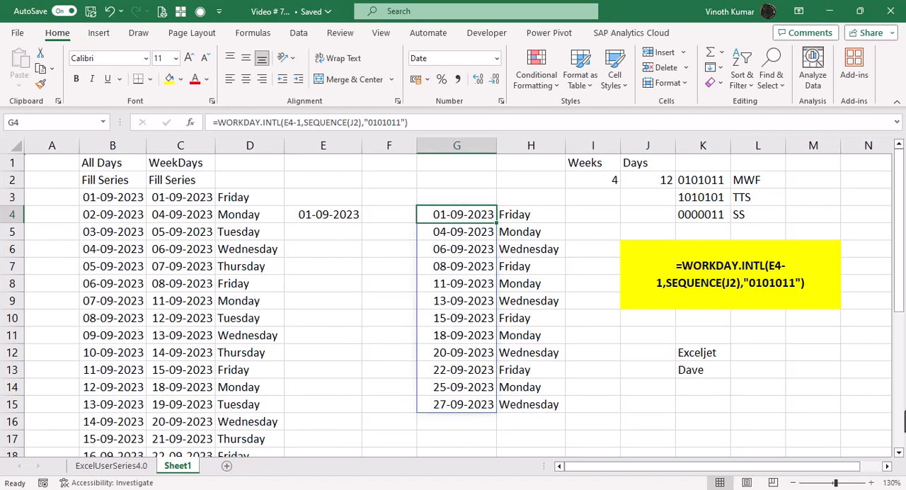
Step: Remove the -1 from the start date of the G4 formula so it starts from E4
{"action": "key", "text": "F2"}
{"action": "key", "text": "Left"}
{"action": "key", "text": "Left"}
{"action": "key", "text": "Left"}
{"action": "key", "text": "Left"}
{"action": "key", "text": "Left"}
{"action": "key", "text": "Left"}
{"action": "key", "text": "Left"}
{"action": "key", "text": "Left"}
{"action": "key", "text": "Left"}
{"action": "key", "text": "Left"}
{"action": "key", "text": "Left"}
{"action": "key", "text": "Left"}
{"action": "key", "text": "Left"}
{"action": "key", "text": "Left"}
{"action": "key", "text": "Left"}
{"action": "key", "text": "Left"}
{"action": "key", "text": "Left"}
{"action": "key", "text": "Left"}
{"action": "key", "text": "Left"}
{"action": "key", "text": "Left"}
{"action": "key", "text": "Left"}
{"action": "key", "text": "Left"}
{"action": "key", "text": "Left"}
{"action": "key", "text": "Left"}
{"action": "key", "text": "Left"}
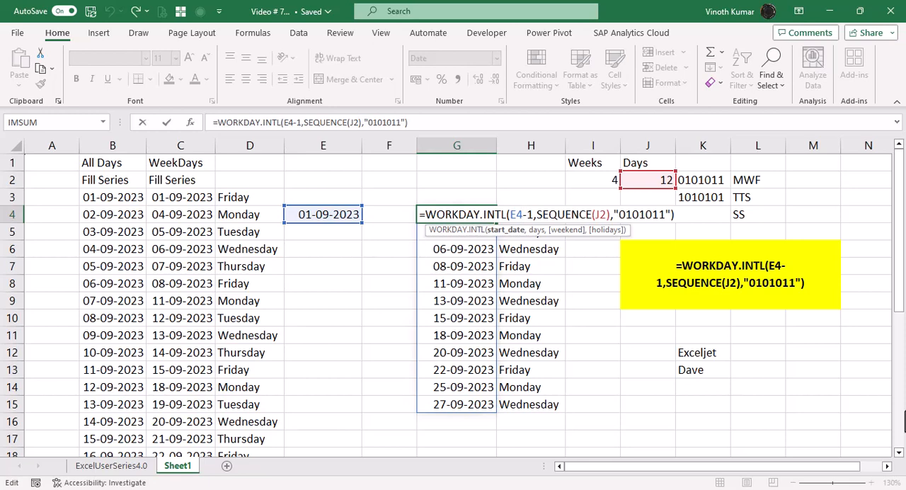
{"action": "key", "text": "Delete"}
{"action": "key", "text": "Delete"}
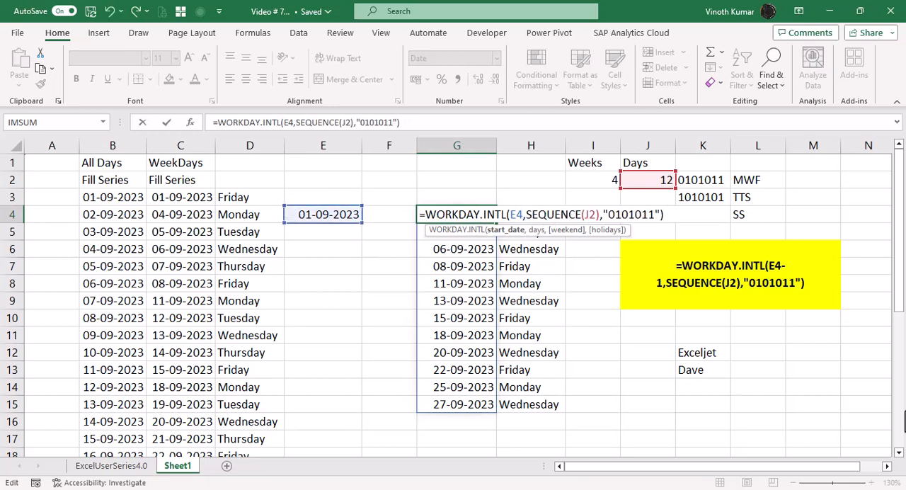
{"action": "key", "text": "ctrl+Return"}
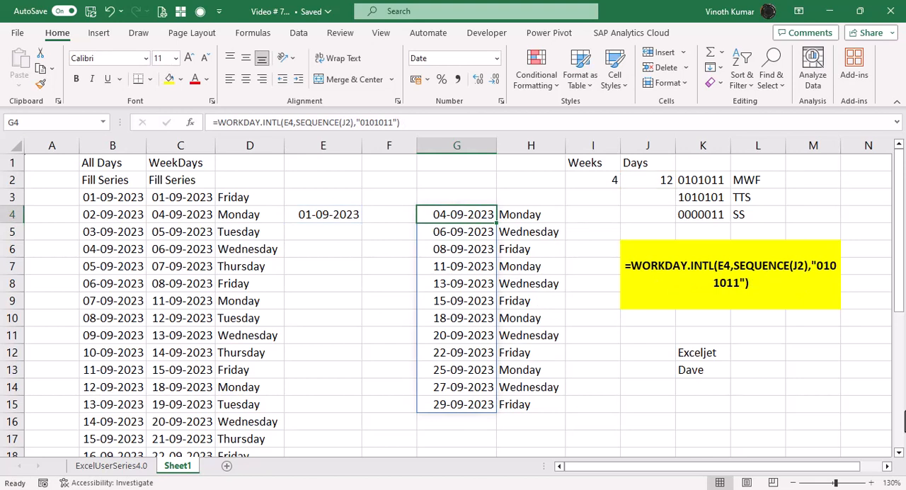
Step: Restore the start date of the G4 formula to E4-1
{"action": "key", "text": "F2"}
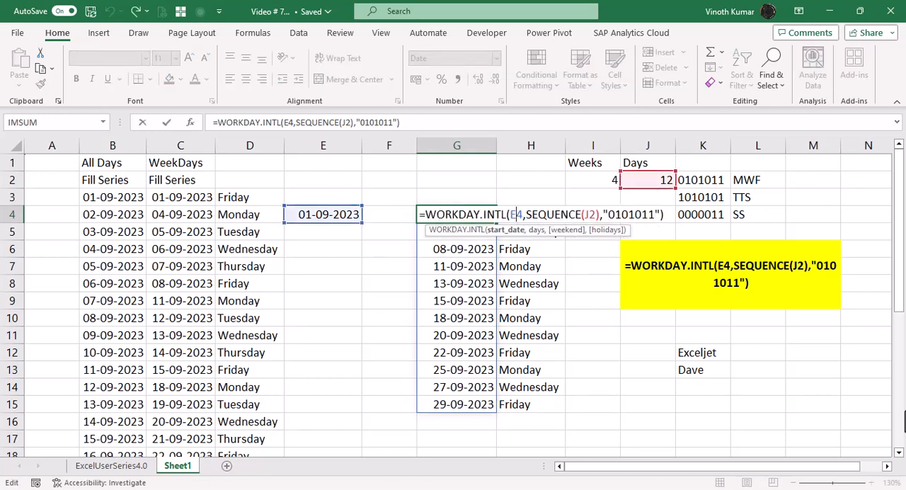
{"action": "type", "text": "-1"}
{"action": "key", "text": "Return"}
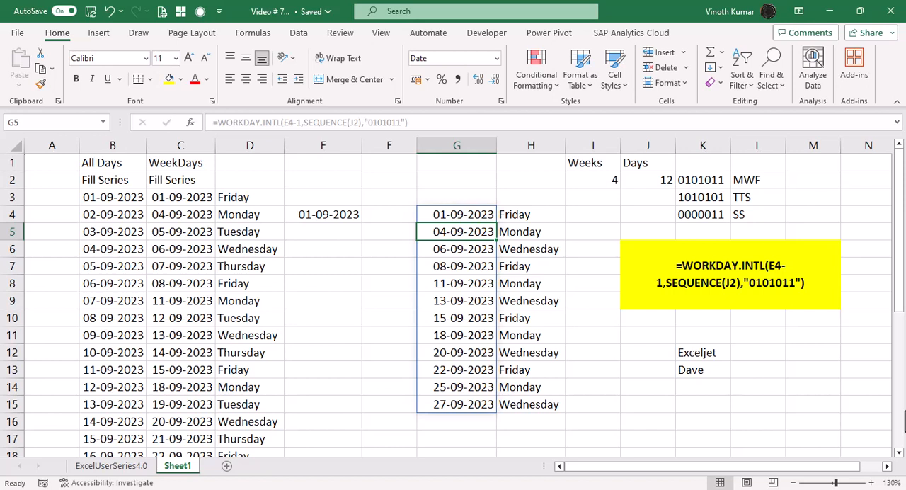
Step: Enter the heading MWF in H3 above the weekday names
{"action": "key", "text": "Up"}
{"action": "key", "text": "Up"}
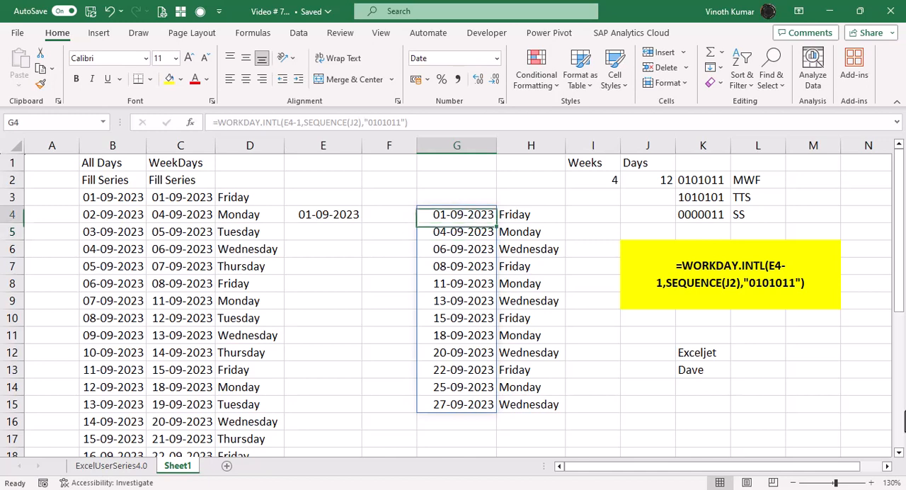
{"action": "key", "text": "Right"}
{"action": "type", "text": "MEF"}
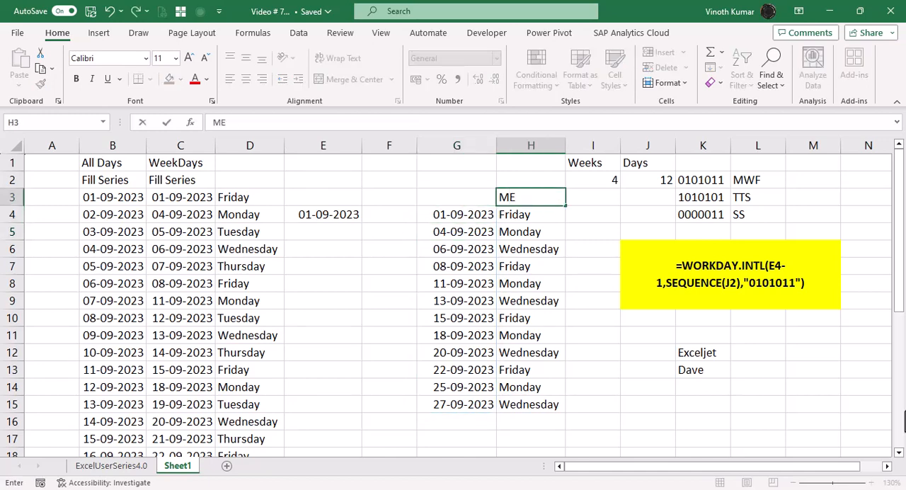
{"action": "key", "text": "Return"}
{"action": "key", "text": "Up"}
{"action": "key", "text": "F2"}
{"action": "key", "text": "Left"}
{"action": "key", "text": "BackSpace"}
{"action": "type", "text": "W"}
{"action": "key", "text": "Return"}
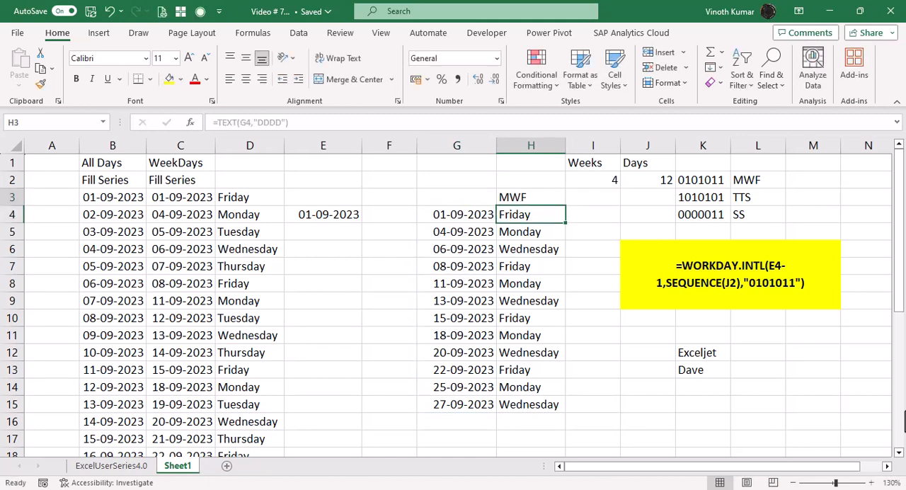
Step: Delete the empty cells F3:F15 and shift the cells beside them left
{"action": "key", "text": "Up"}
{"action": "key", "text": "Right"}
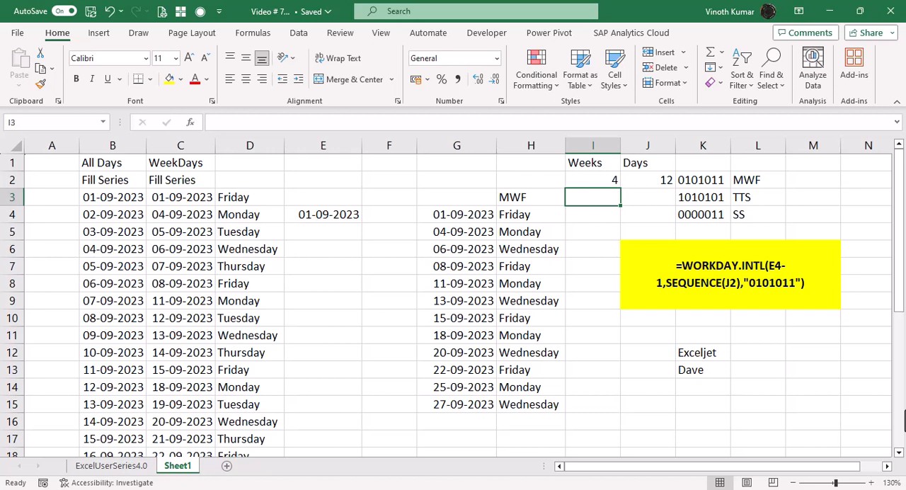
{"action": "key", "text": "shift+Down"}
{"action": "key", "text": "shift+Down"}
{"action": "key", "text": "shift+Down"}
{"action": "key", "text": "shift+Down"}
{"action": "key", "text": "shift+Down"}
{"action": "key", "text": "shift+Down"}
{"action": "key", "text": "Left"}
{"action": "key", "text": "Left"}
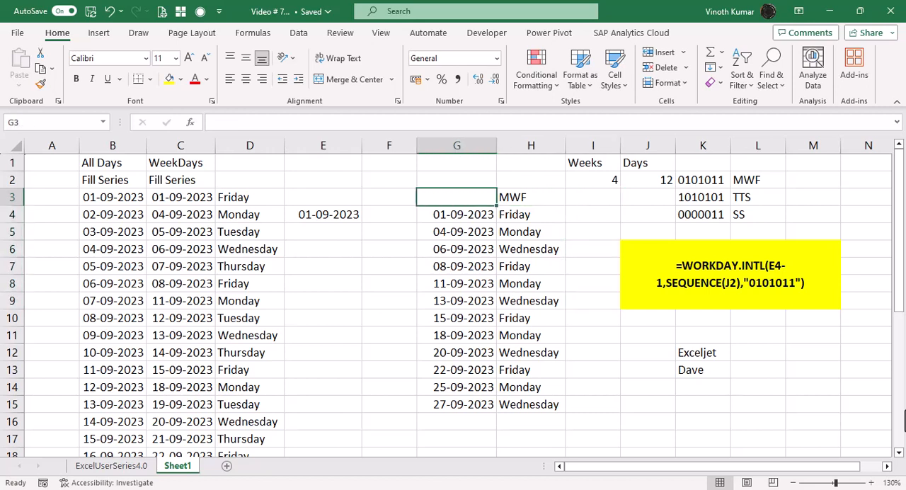
{"action": "key", "text": "Left"}
{"action": "key", "text": "shift+Down"}
{"action": "key", "text": "shift+Down"}
{"action": "key", "text": "shift+Down"}
{"action": "key", "text": "shift+Down"}
{"action": "key", "text": "shift+Down"}
{"action": "key", "text": "shift+Down"}
{"action": "key", "text": "shift+Down"}
{"action": "key", "text": "shift+Down"}
{"action": "key", "text": "shift+Down"}
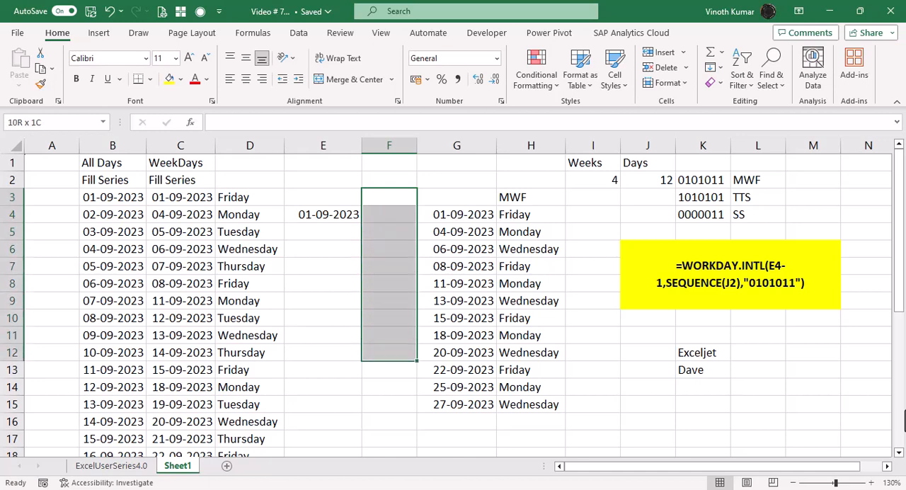
{"action": "key", "text": "shift+Down"}
{"action": "key", "text": "shift+Down"}
{"action": "key", "text": "shift+Down"}
{"action": "key", "text": "ctrl+minus"}
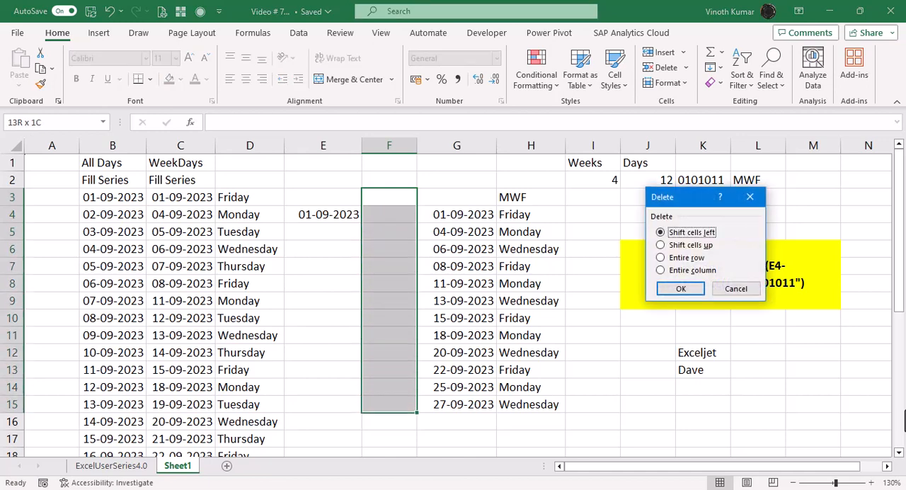
{"action": "key", "text": "Return"}
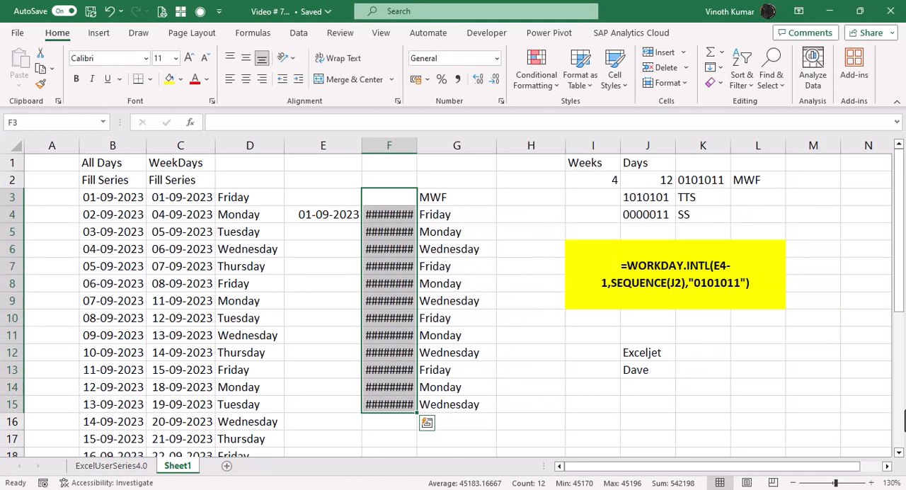
Step: Autofit the width of column F to the shifted dates
{"action": "key", "text": "alt+h"}
{"action": "key", "text": "o"}
{"action": "key", "text": "i"}
Step: Enter the heading TTS in H3
{"action": "key", "text": "Right"}
{"action": "key", "text": "Right"}
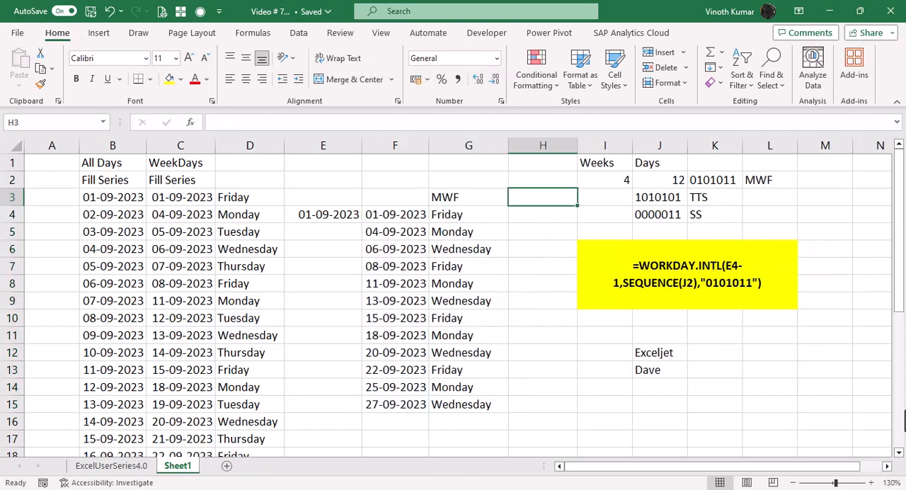
{"action": "type", "text": "TTS"}
{"action": "key", "text": "Return"}
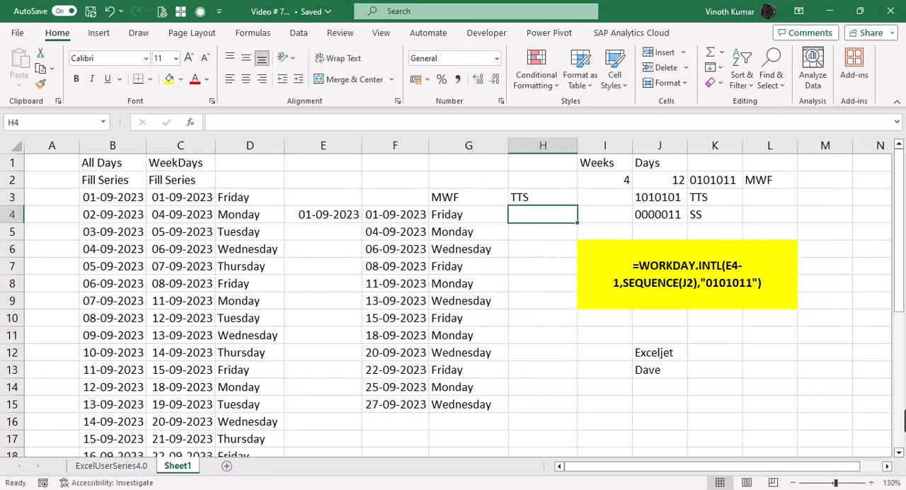
Step: Copy the WORKDAY.INTL formula text from F4 into H4 with its references unchanged
{"action": "key", "text": "Left"}
{"action": "key", "text": "F2"}
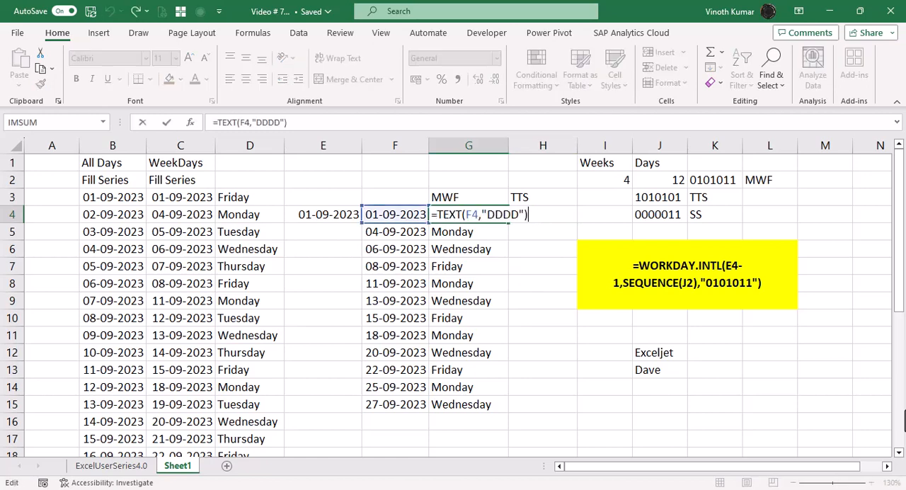
{"action": "key", "text": "Escape"}
{"action": "key", "text": "Left"}
{"action": "key", "text": "F2"}
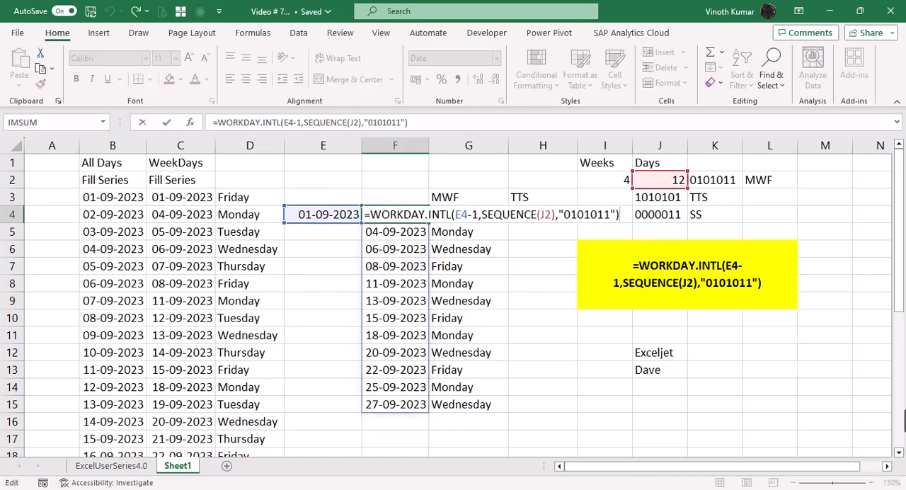
{"action": "key", "text": "shift+Home"}
{"action": "key", "text": "ctrl+c"}
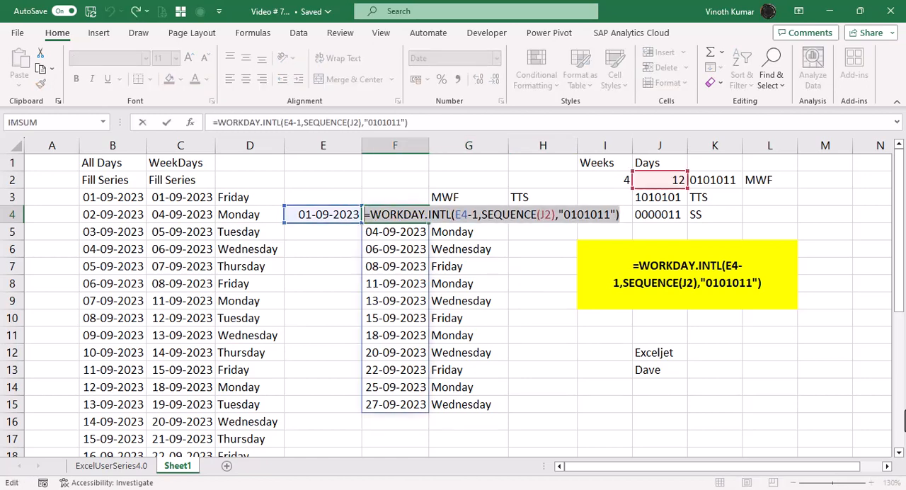
{"action": "key", "text": "Escape"}
{"action": "key", "text": "Right"}
{"action": "key", "text": "Right"}
{"action": "key", "text": "F2"}
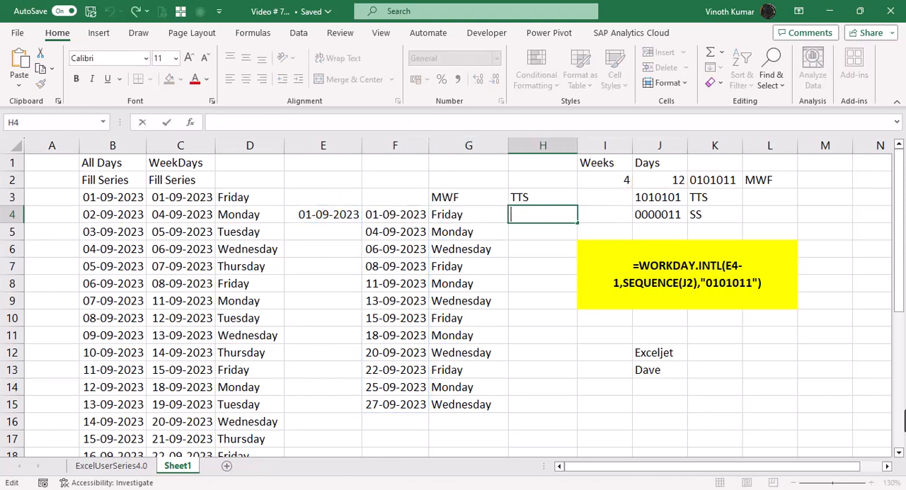
{"action": "key", "text": "ctrl+v"}
Step: Clear the weekend string between the quotes of the WORKDAY.INTL formula in H4
{"action": "key", "text": "Left"}
{"action": "key", "text": "Left"}
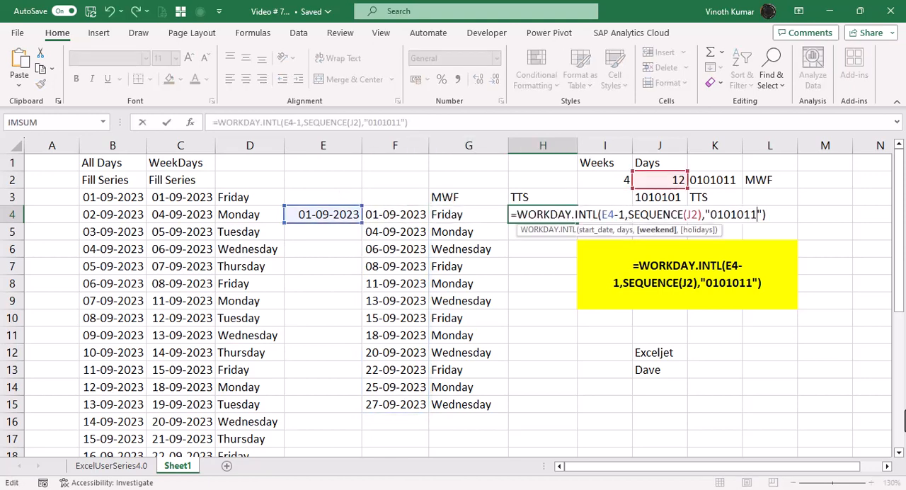
{"action": "key", "text": "BackSpace"}
{"action": "key", "text": "BackSpace"}
{"action": "key", "text": "BackSpace"}
{"action": "key", "text": "BackSpace"}
{"action": "key", "text": "BackSpace"}
{"action": "key", "text": "BackSpace"}
{"action": "key", "text": "BackSpace"}
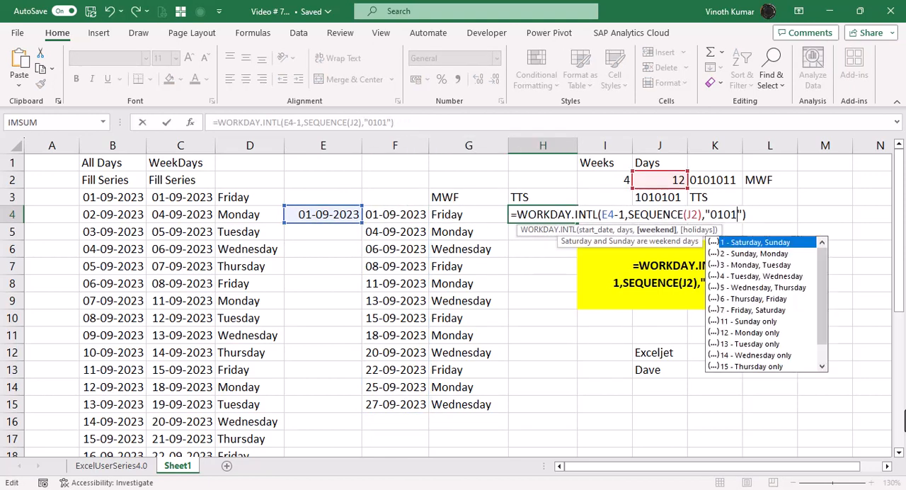
{"action": "key", "text": "ctrl+Return"}
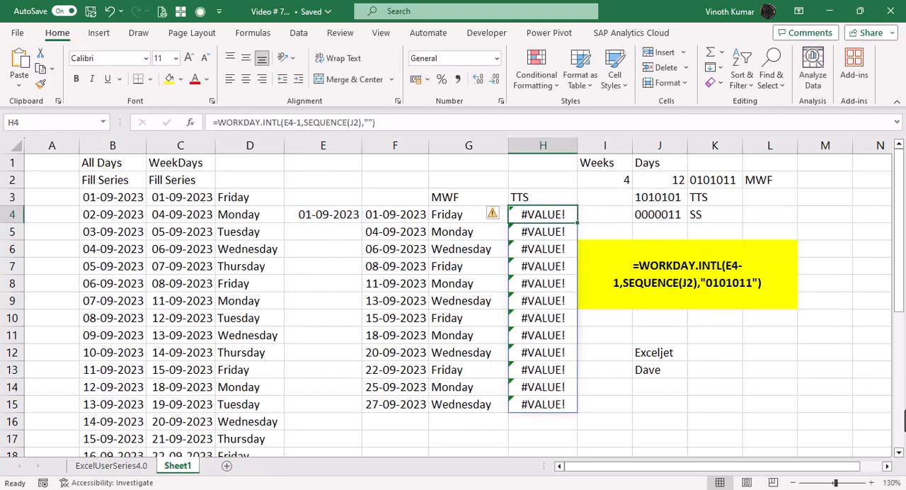
Step: Insert blank cells at J3:J4 and shift the TTS and SS pattern entries right
{"action": "key", "text": "Right"}
{"action": "key", "text": "Right"}
{"action": "key", "text": "Up"}
{"action": "key", "text": "shift+Down"}
{"action": "key", "text": "ctrl+shift+plus"}
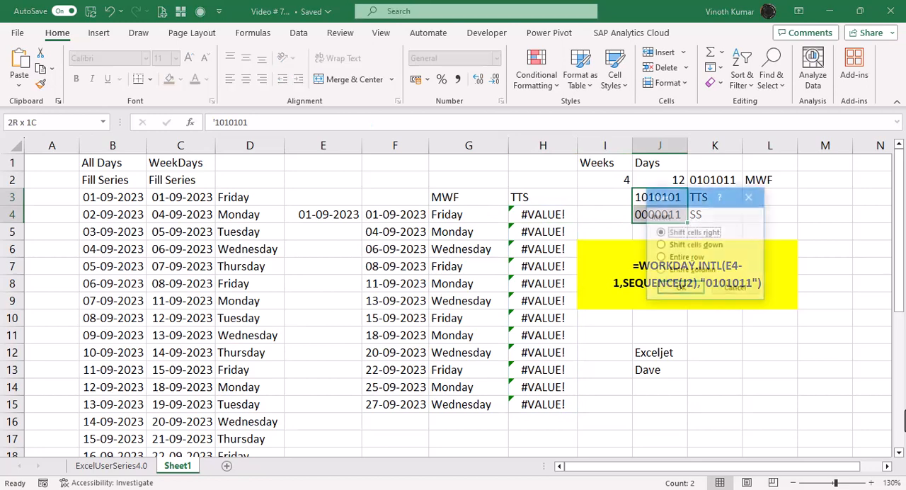
{"action": "key", "text": "Return"}
{"action": "key", "text": "Down"}
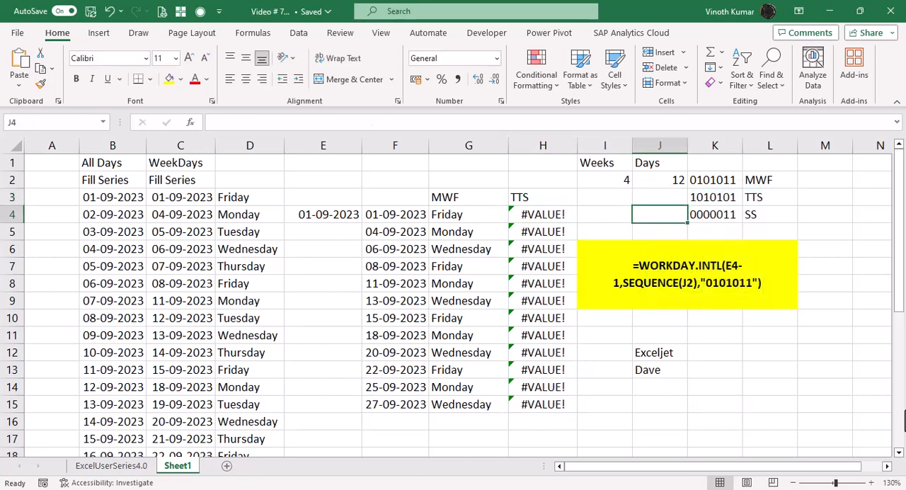
Step: Set the weekend string of the WORKDAY.INTL formula in H4 to "1010101"
{"action": "key", "text": "Left"}
{"action": "key", "text": "Left"}
{"action": "key", "text": "F2"}
{"action": "key", "text": "Left"}
{"action": "key", "text": "Left"}
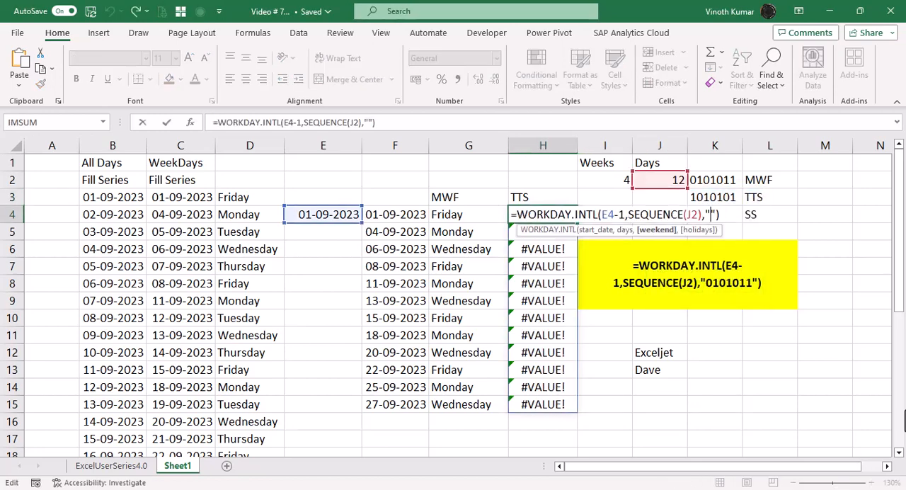
{"action": "type", "text": "1010101"}
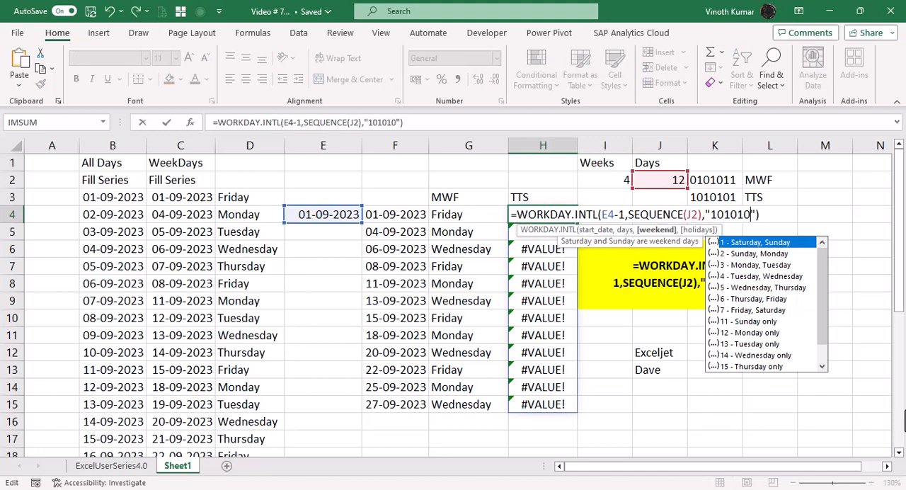
{"action": "key", "text": "ctrl+Return"}
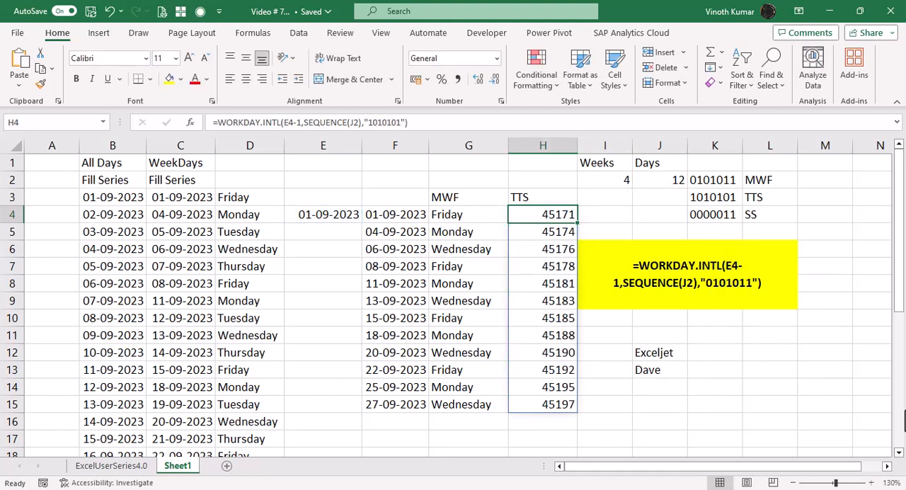
Step: Format the spilled TTS results in H4:H15 as dates
{"action": "key", "text": "ctrl+shift+Down"}
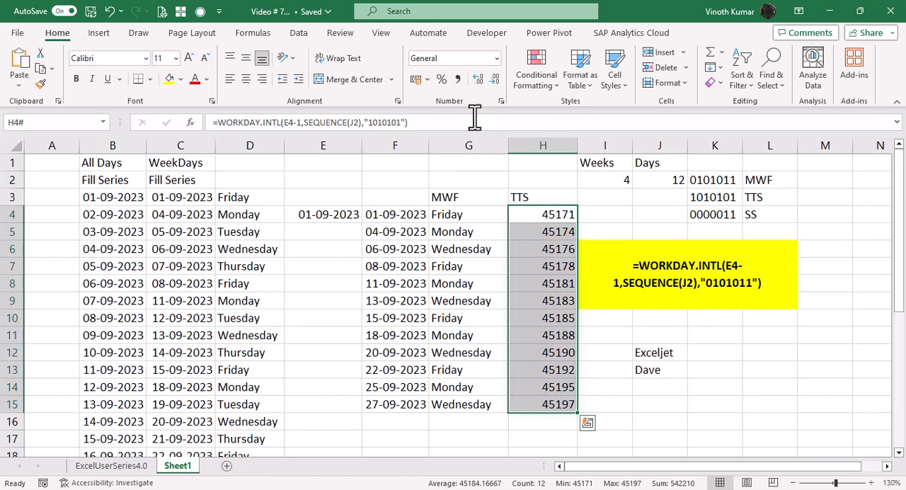
{"action": "left_click", "coordinate": [497, 58]}
{"action": "left_click", "coordinate": [471, 210]}
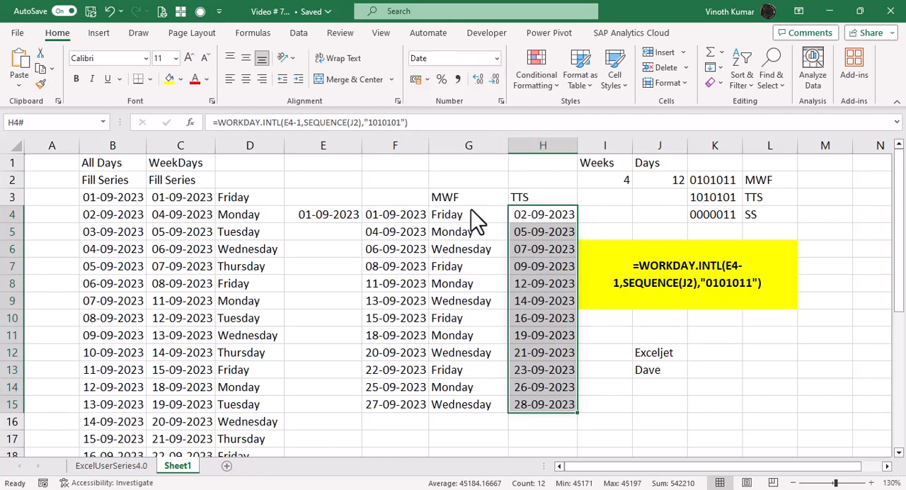
{"action": "left_click", "coordinate": [822, 385]}
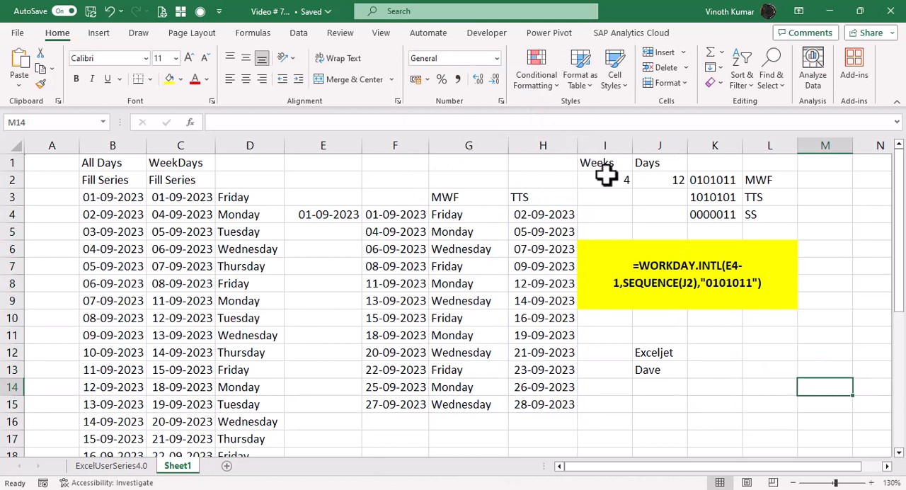
Step: Move the merged yellow formula-text block from I6 to F17, below the date lists
{"action": "left_click", "coordinate": [615, 253]}
{"action": "key", "text": "ctrl+x"}
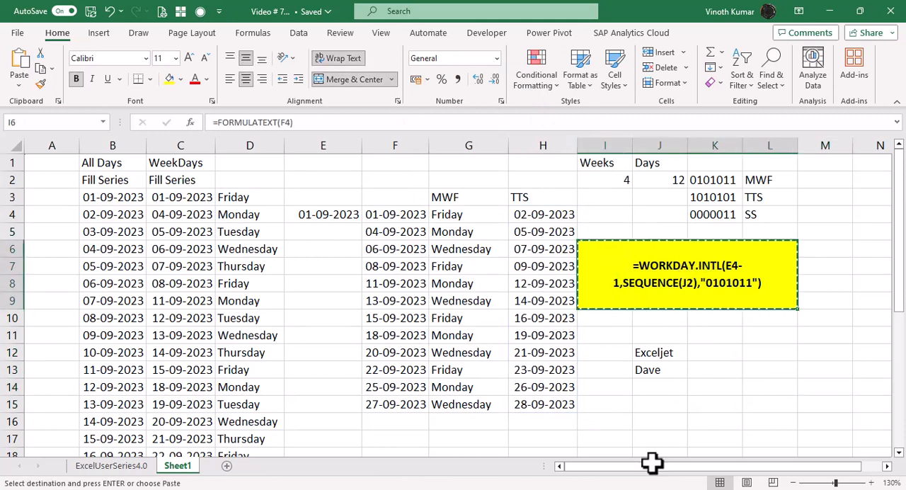
{"action": "left_click", "coordinate": [378, 438]}
{"action": "key", "text": "ctrl+v"}
{"action": "scroll", "coordinate": [637, 431], "scroll_direction": "down", "scroll_amount": 3}
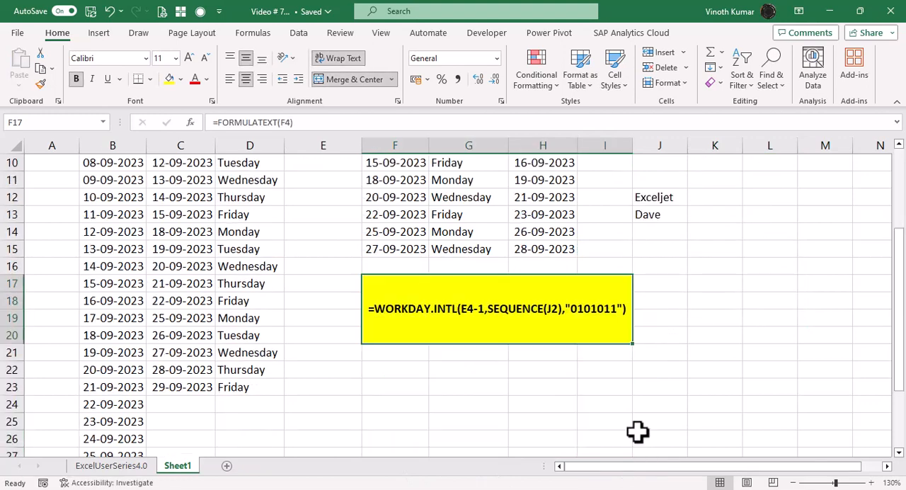
{"action": "key", "text": "alt+Tab"}
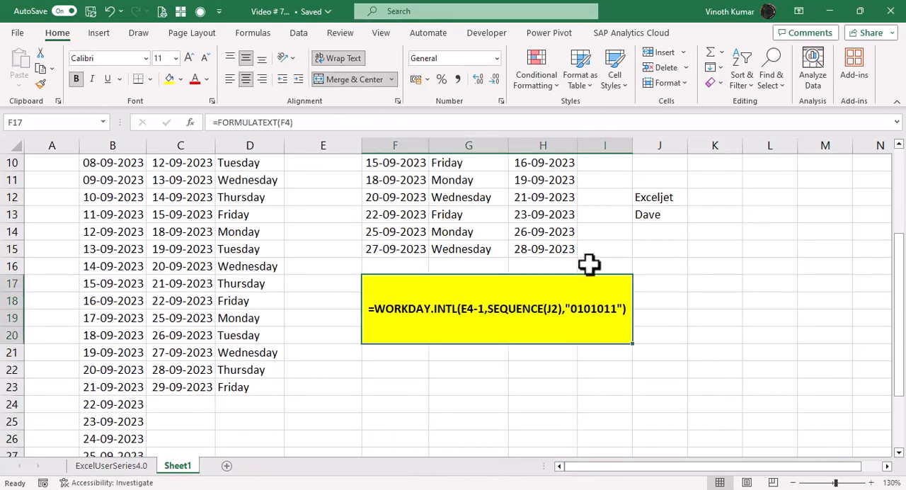
Step: Unmerge the formula-text block at F17 and merge and center it across F17:L17 only
{"action": "left_click", "coordinate": [354, 80]}
{"action": "left_click_drag", "start_coordinate": [400, 283], "coordinate": [779, 286]}
{"action": "left_click", "coordinate": [347, 78]}
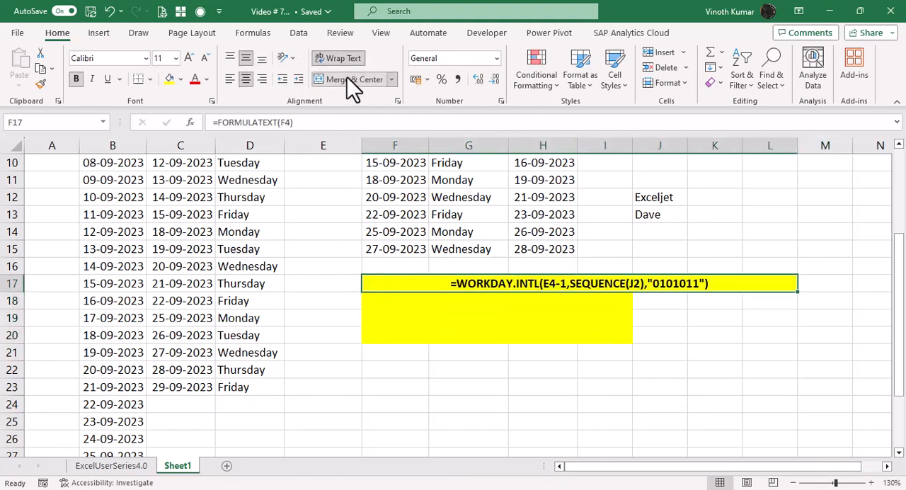
Step: Delete the leftover yellow cells F18:I20 below the merged formula text
{"action": "left_click_drag", "start_coordinate": [418, 297], "coordinate": [618, 344]}
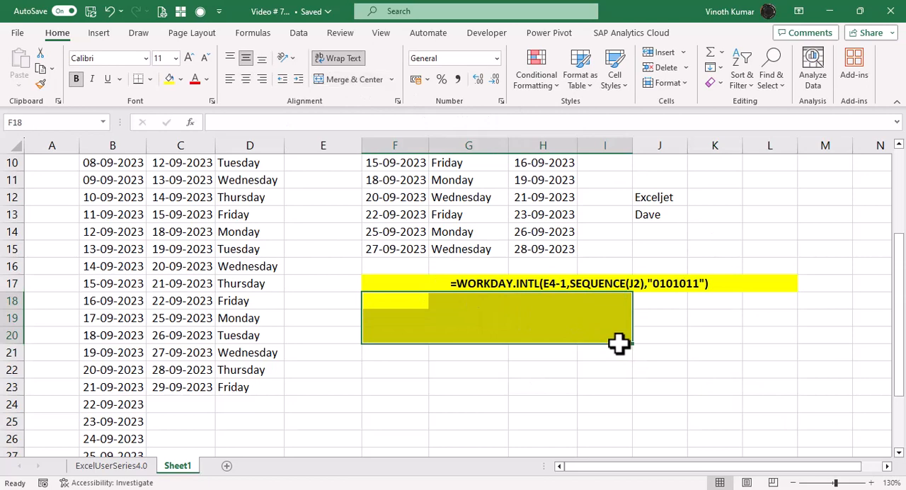
{"action": "key", "text": "ctrl+minus"}
{"action": "key", "text": "Down"}
{"action": "key", "text": "Return"}
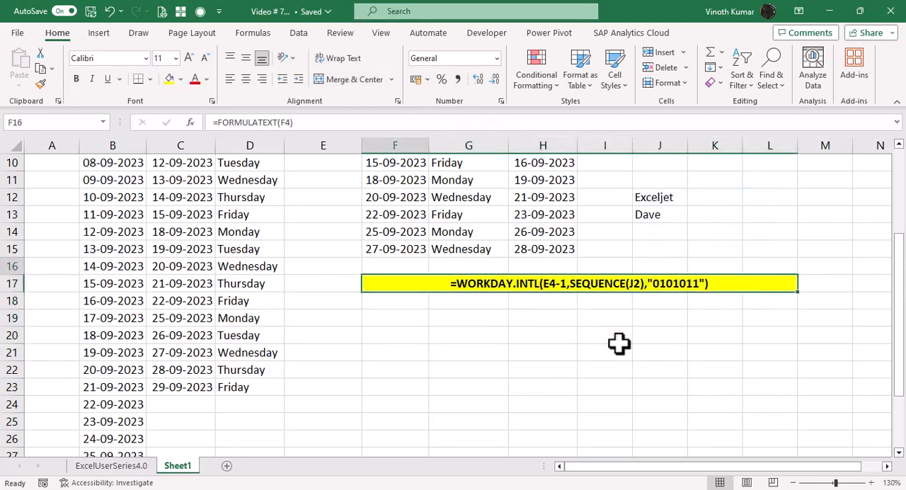
Step: Move the MWF heading from G3 to F3, above its dates
{"action": "key", "text": "ctrl+Up"}
{"action": "key", "text": "ctrl+Up"}
{"action": "key", "text": "ctrl+Up"}
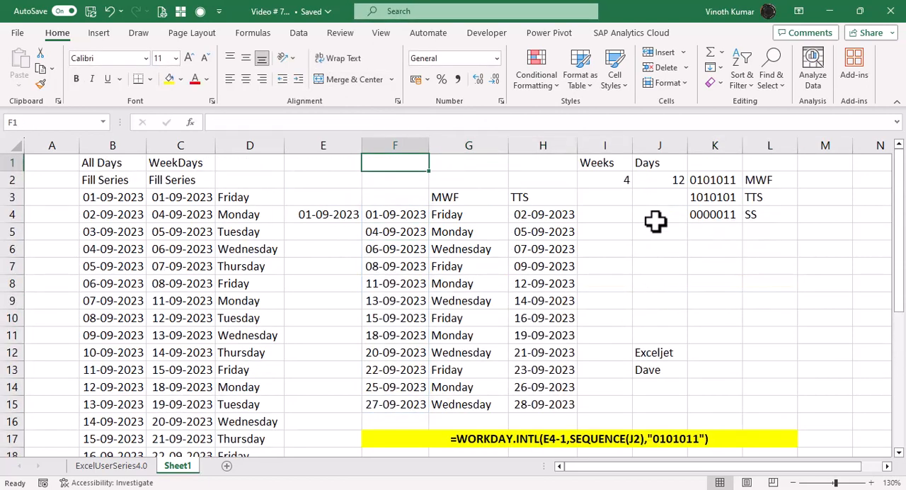
{"action": "left_click", "coordinate": [469, 204]}
Step: Copy the weekday-name formulas from G4:G15 to I4:I15 for the TTS dates and autofit column I
{"action": "left_click_drag", "start_coordinate": [488, 205], "coordinate": [495, 404]}
{"action": "key", "text": "ctrl+c"}
{"action": "left_click", "coordinate": [604, 214]}
{"action": "key", "text": "ctrl+v"}
{"action": "key", "text": "Escape"}
{"action": "double_click", "coordinate": [634, 145]}
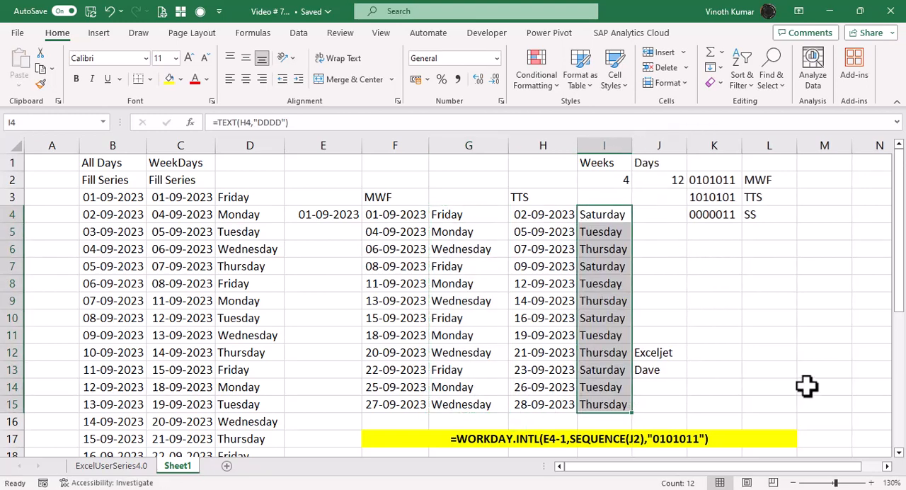
{"action": "left_click_drag", "start_coordinate": [664, 352], "coordinate": [661, 370]}
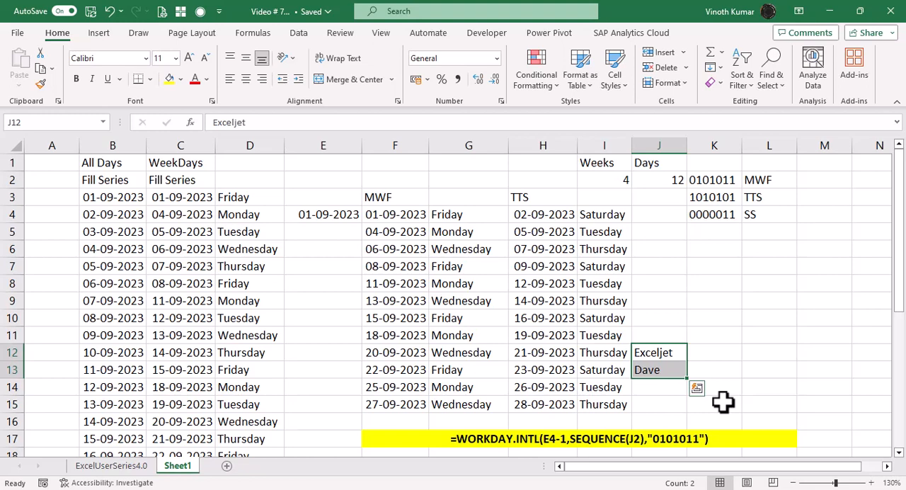
{"action": "key", "text": "ctrl+c"}
{"action": "left_click", "coordinate": [383, 164]}
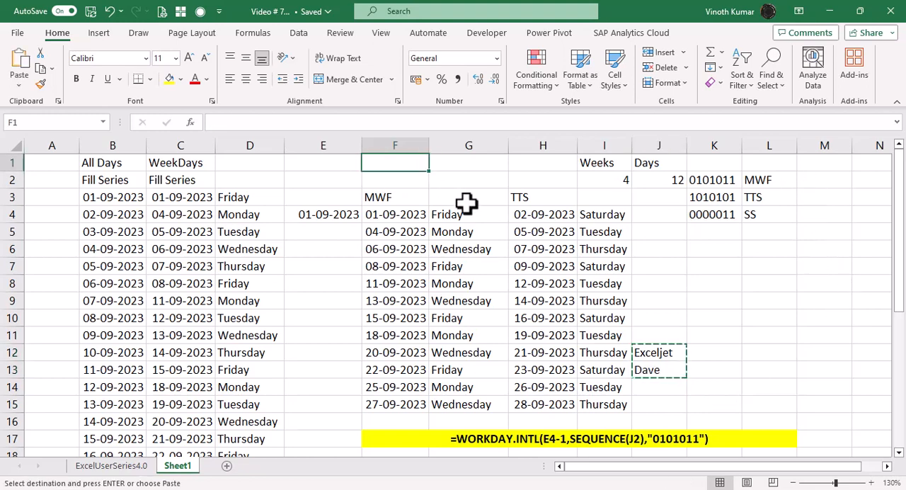
{"action": "key", "text": "ctrl+h"}
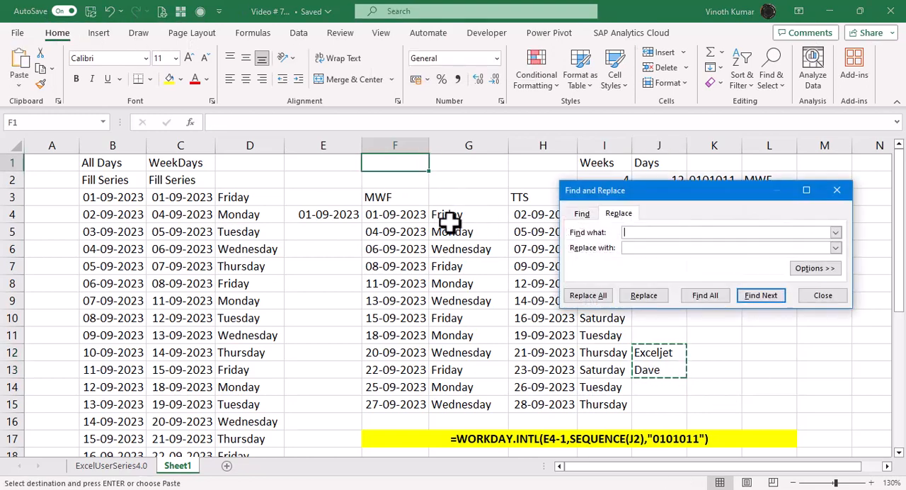
{"action": "key", "text": "Escape"}
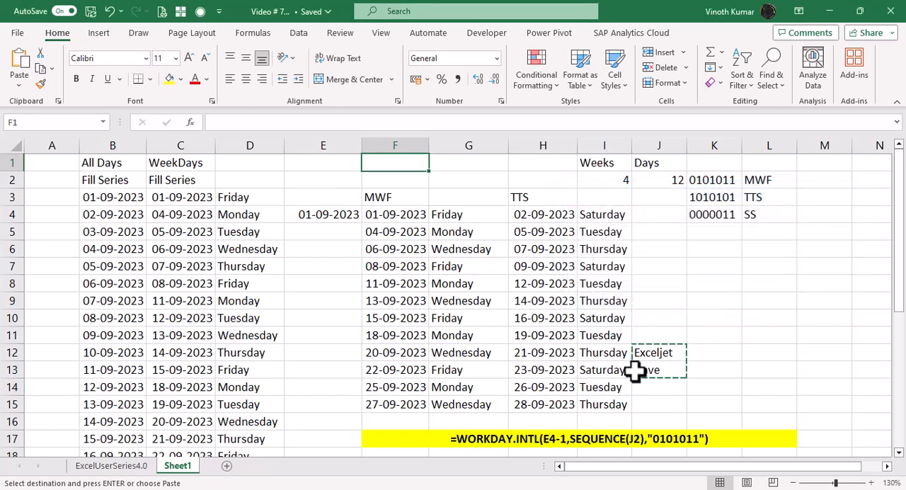
{"action": "key", "text": "Escape"}
Step: Copy the two entries in J12:J13 and paste them transposed across F1:G1
{"action": "left_click_drag", "start_coordinate": [665, 353], "coordinate": [677, 368]}
{"action": "key", "text": "ctrl+q"}
{"action": "left_click", "coordinate": [843, 352]}
{"action": "key", "text": "ctrl+c"}
{"action": "left_click", "coordinate": [424, 165]}
{"action": "key", "text": "alt+e"}
{"action": "key", "text": "s"}
{"action": "key", "text": "e"}
{"action": "key", "text": "Return"}
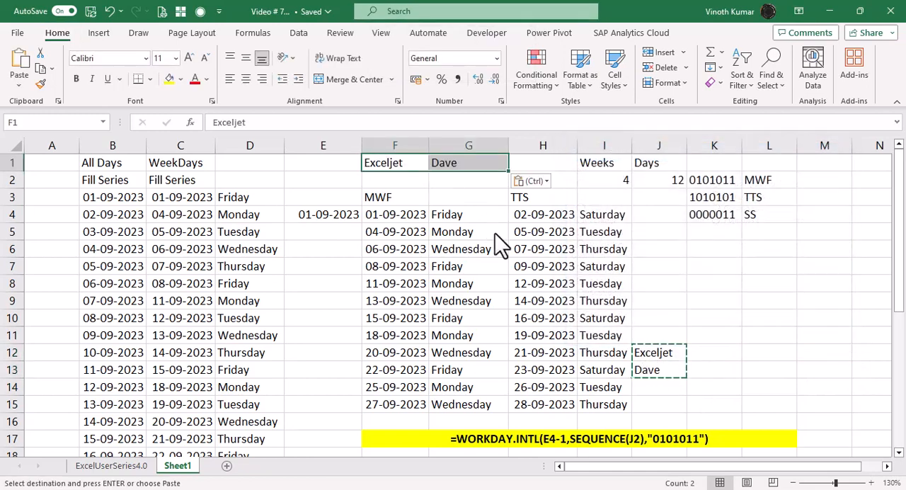
Step: Clear the original two entries from J12:J13
{"action": "key", "text": "Right"}
{"action": "key", "text": "Down"}
{"action": "key", "text": "Right"}
{"action": "key", "text": "Down"}
{"action": "key", "text": "Down"}
{"action": "key", "text": "Right"}
{"action": "key", "text": "Down"}
{"action": "key", "text": "Down"}
{"action": "key", "text": "Down"}
{"action": "key", "text": "Down"}
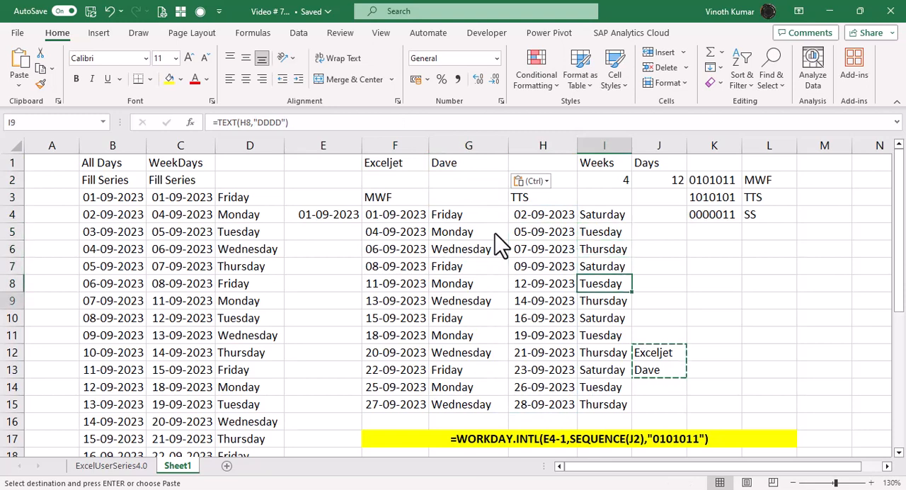
{"action": "key", "text": "Right"}
{"action": "key", "text": "Down"}
{"action": "key", "text": "Down"}
{"action": "key", "text": "Down"}
{"action": "key", "text": "Down"}
{"action": "key", "text": "shift+Down"}
{"action": "key", "text": "Delete"}
{"action": "key", "text": "Up"}
{"action": "key", "text": "Up"}
{"action": "key", "text": "Up"}
{"action": "key", "text": "Up"}
{"action": "key", "text": "Up"}
{"action": "key", "text": "Up"}
{"action": "key", "text": "Up"}
{"action": "key", "text": "Up"}
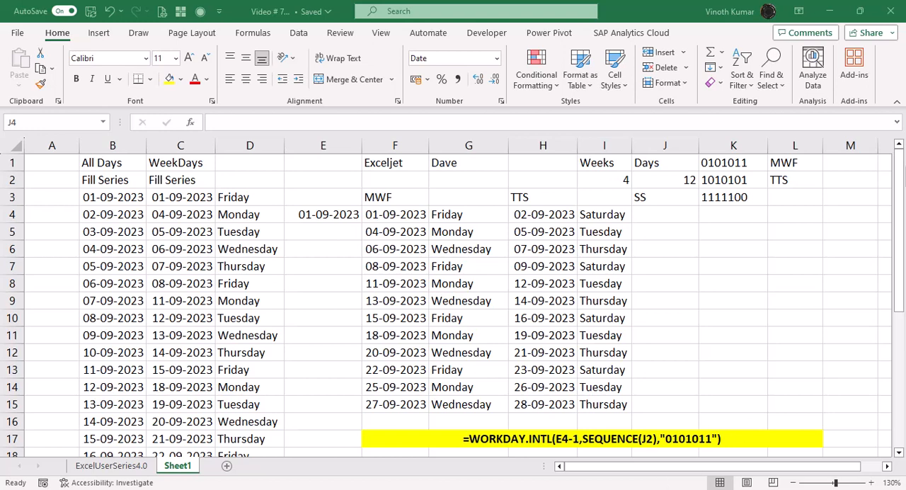
Step: Switch to the WORKDAY.INTL support page in the browser and examine the weekend string rules, including the 1111111 and 0000011 examples
{"action": "key", "text": "alt+Tab"}
{"action": "key", "text": "alt+Tab"}
{"action": "key", "text": "alt+Tab"}
{"action": "key", "text": "alt+Tab"}
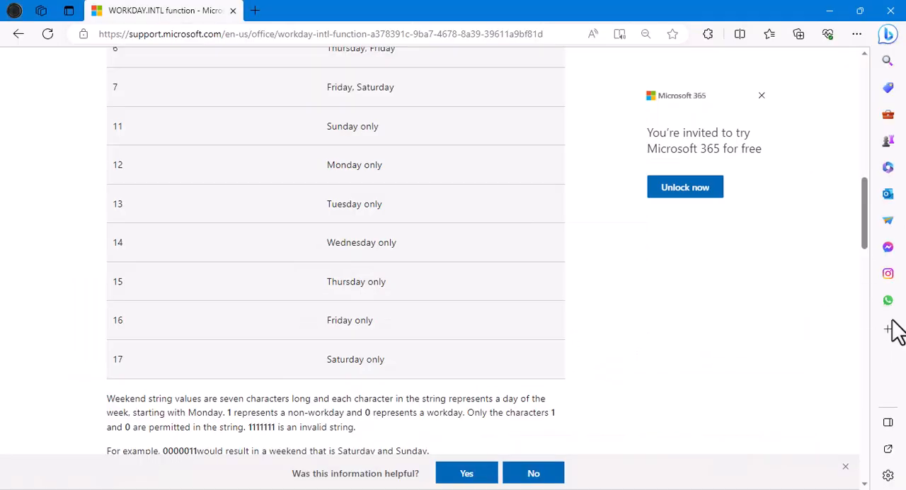
{"action": "scroll", "coordinate": [603, 275], "scroll_direction": "down", "scroll_amount": 3}
{"action": "left_click_drag", "start_coordinate": [248, 228], "coordinate": [276, 228]}
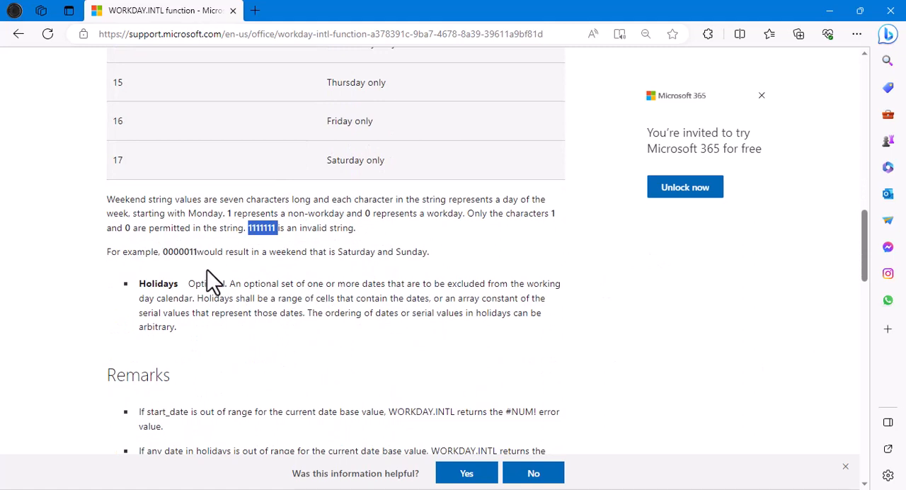
{"action": "left_click_drag", "start_coordinate": [163, 252], "coordinate": [201, 251]}
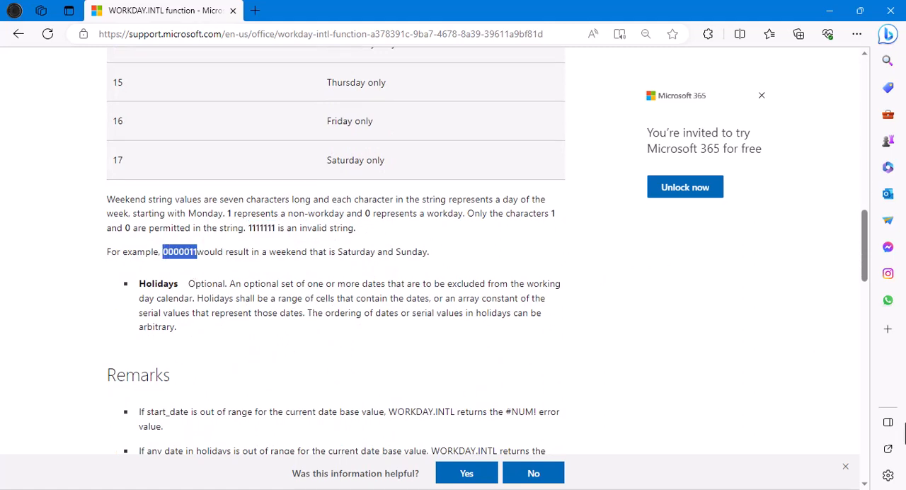
{"action": "left_click", "coordinate": [665, 375]}
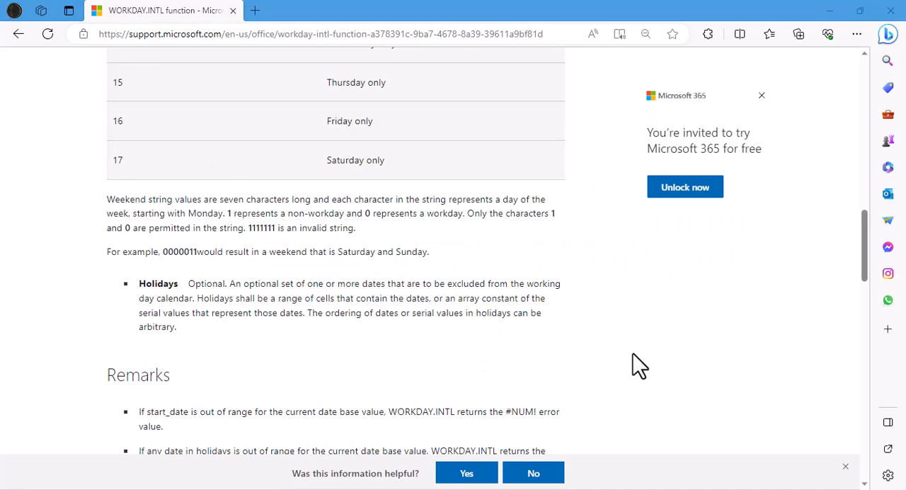
Step: Switch back to Excel and move the pattern 1111100 from K3 to L4
{"action": "key", "text": "alt+Tab"}
{"action": "key", "text": "alt+Tab"}
{"action": "key", "text": "alt+Tab"}
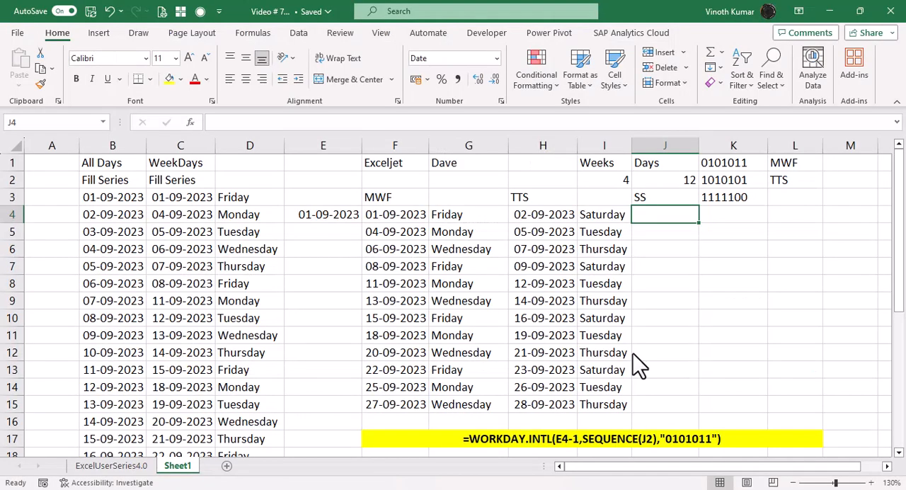
{"action": "left_click", "coordinate": [752, 201]}
{"action": "key", "text": "ctrl+c"}
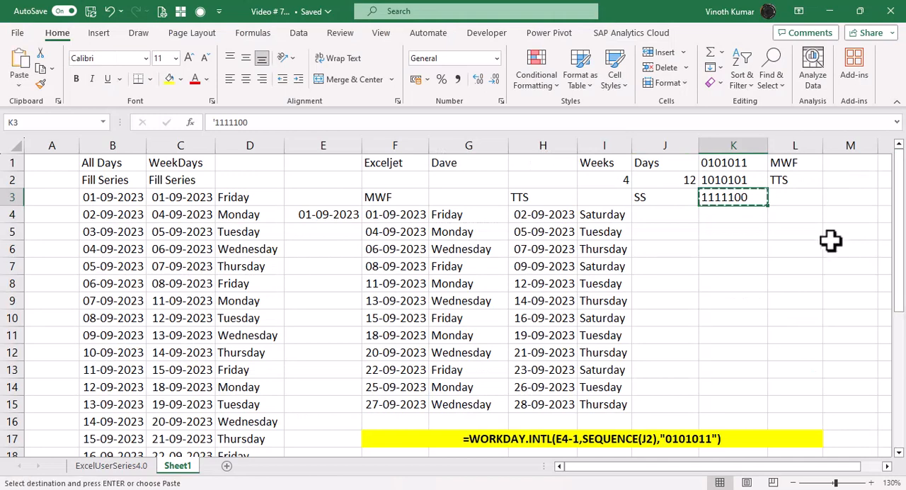
{"action": "left_click", "coordinate": [813, 219]}
{"action": "key", "text": "ctrl+v"}
Step: Enter the weekend string 0000011 as text in K3
{"action": "left_click", "coordinate": [740, 201]}
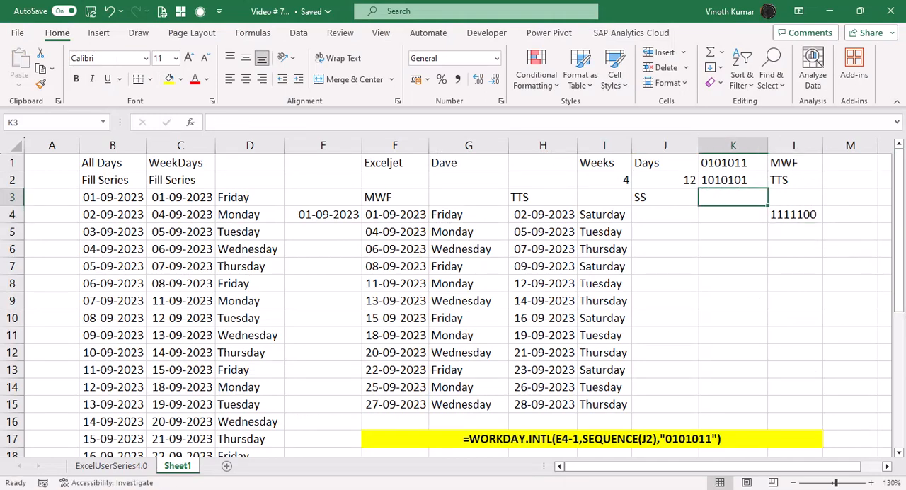
{"action": "type", "text": "'0"}
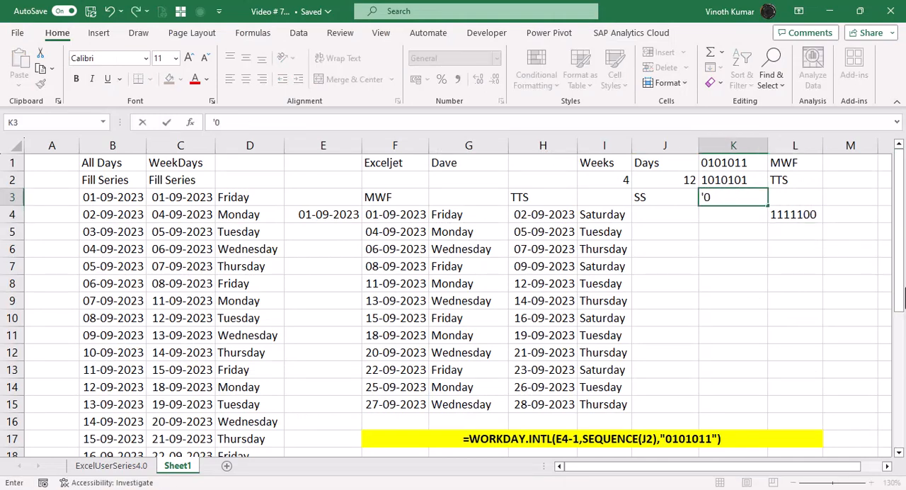
{"action": "type", "text": "000011"}
{"action": "key", "text": "Return"}
Step: Label the 0000011 pattern as SS in L3 and select J4 under the SS heading
{"action": "key", "text": "Up"}
{"action": "key", "text": "Right"}
{"action": "type", "text": "SS"}
{"action": "key", "text": "Return"}
{"action": "key", "text": "Up"}
{"action": "key", "text": "Left"}
{"action": "key", "text": "Left"}
{"action": "key", "text": "Down"}
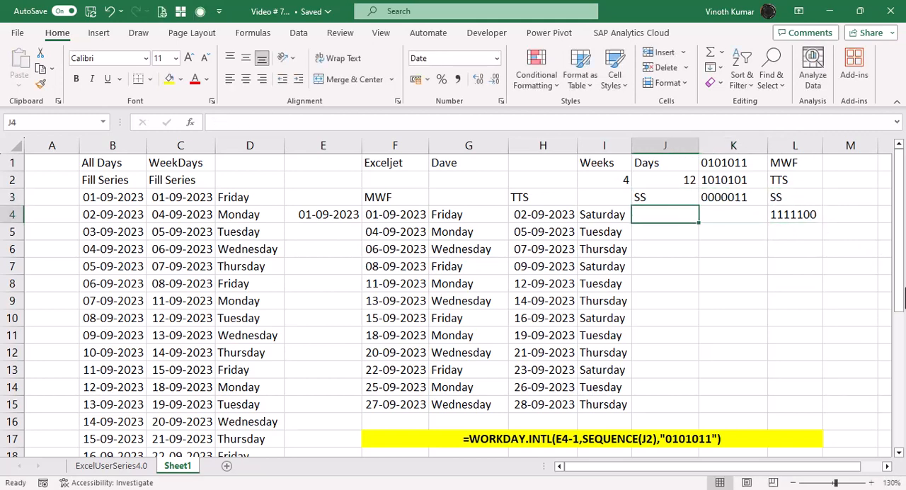
Step: Copy the TTS date formula from H4 and paste it unchanged into J4 under the SS heading
{"action": "type", "text": "="}
{"action": "key", "text": "Escape"}
{"action": "key", "text": "Left"}
{"action": "key", "text": "Left"}
{"action": "key", "text": "Left"}
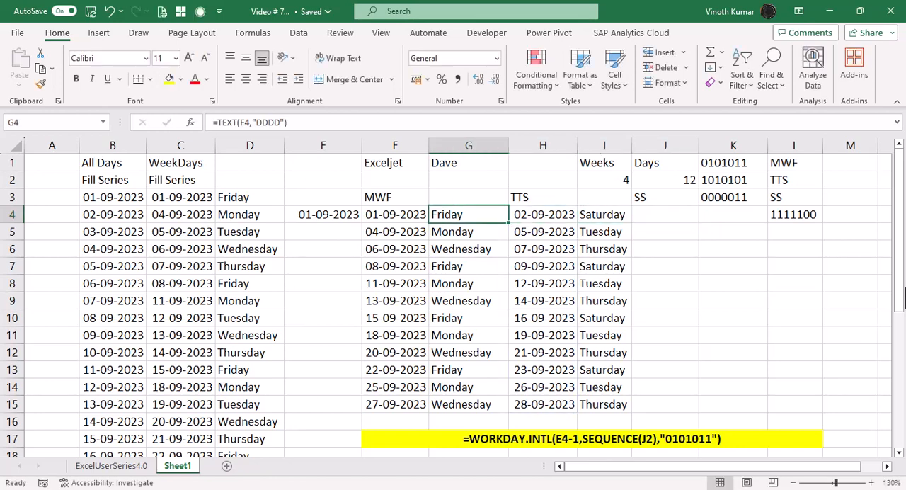
{"action": "key", "text": "F2"}
{"action": "key", "text": "Escape"}
{"action": "key", "text": "Right"}
{"action": "key", "text": "F2"}
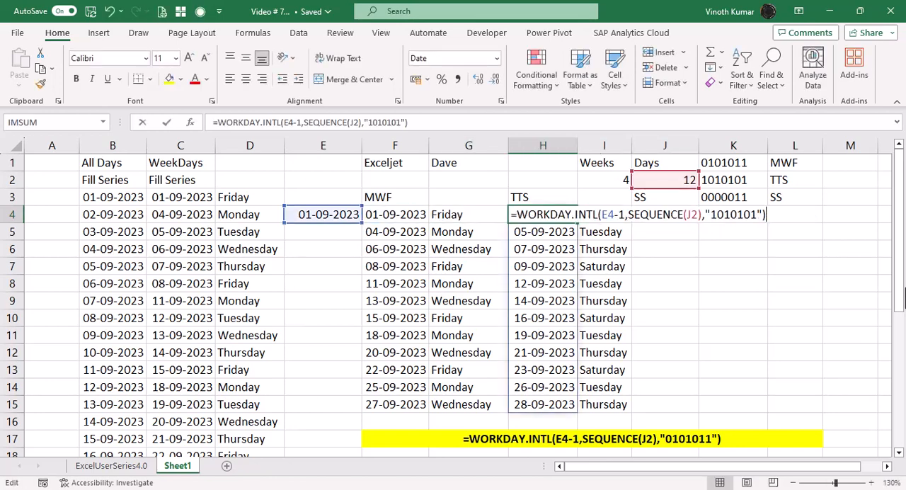
{"action": "key", "text": "Escape"}
{"action": "key", "text": "Right"}
{"action": "key", "text": "Right"}
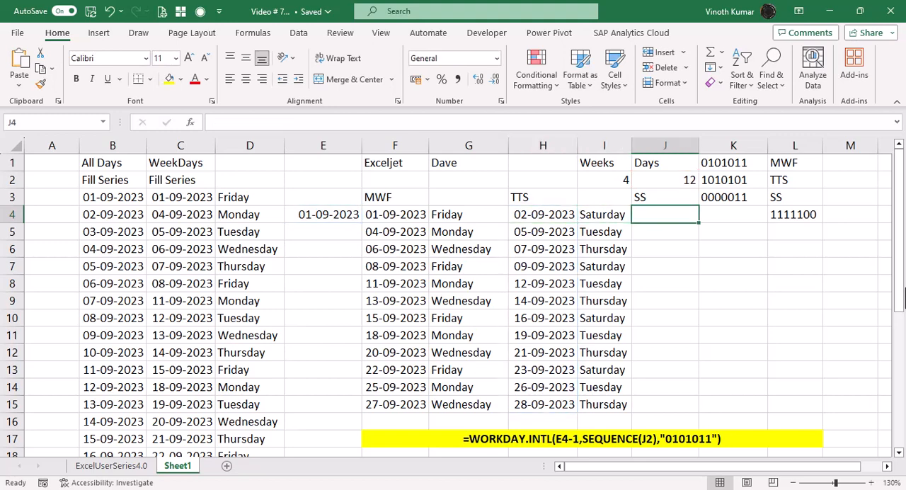
{"action": "key", "text": "ctrl+z"}
{"action": "key", "text": "Down"}
{"action": "key", "text": "Up"}
Step: Change the weekend string in J4's WORKDAY.INTL formula to "0000011"
{"action": "key", "text": "F2"}
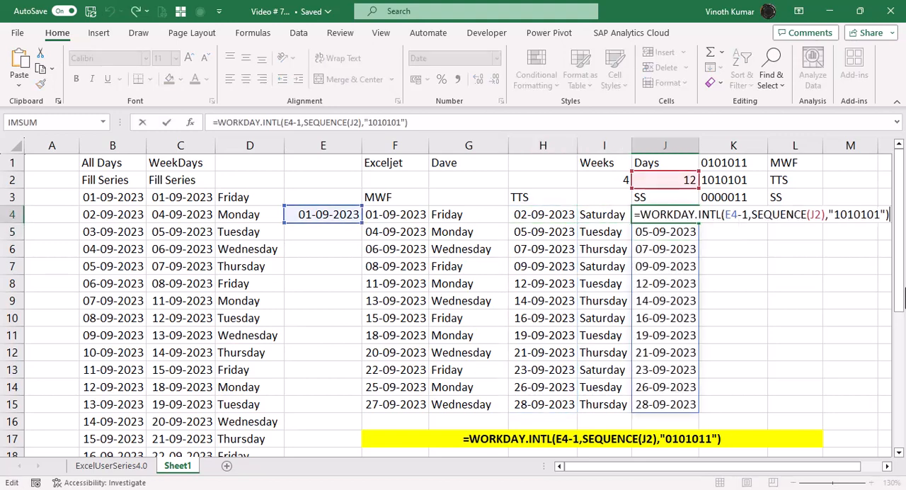
{"action": "key", "text": "Left"}
{"action": "key", "text": "Left"}
{"action": "key", "text": "Delete"}
{"action": "key", "text": "Delete"}
{"action": "key", "text": "Delete"}
{"action": "key", "text": "Delete"}
{"action": "key", "text": "Delete"}
{"action": "key", "text": "Delete"}
{"action": "key", "text": "Delete"}
{"action": "type", "text": "0000011"}
{"action": "key", "text": "Return"}
Step: Copy the weekday-name formulas from I4:I15 into K4:K15 beside the SS dates
{"action": "key", "text": "Up"}
{"action": "key", "text": "Down"}
{"action": "key", "text": "Left"}
{"action": "key", "text": "Up"}
{"action": "key", "text": "ctrl+shift+Down"}
{"action": "key", "text": "ctrl+c"}
{"action": "key", "text": "Right"}
{"action": "key", "text": "Right"}
{"action": "key", "text": "ctrl+v"}
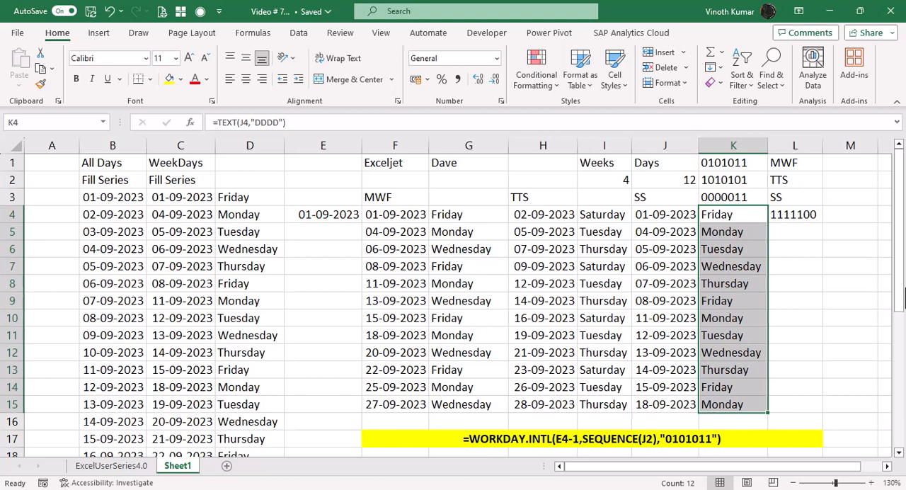
Step: Compare J4's weekend argument with the pattern in L4, check the weekend string rules on the browser's support page, and return to Excel
{"action": "key", "text": "Left"}
{"action": "key", "text": "F2"}
{"action": "key", "text": "Left"}
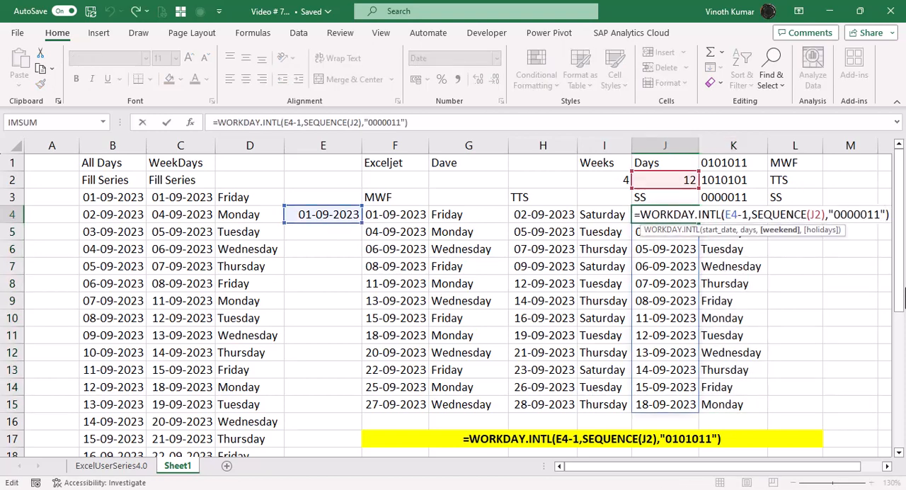
{"action": "key", "text": "Escape"}
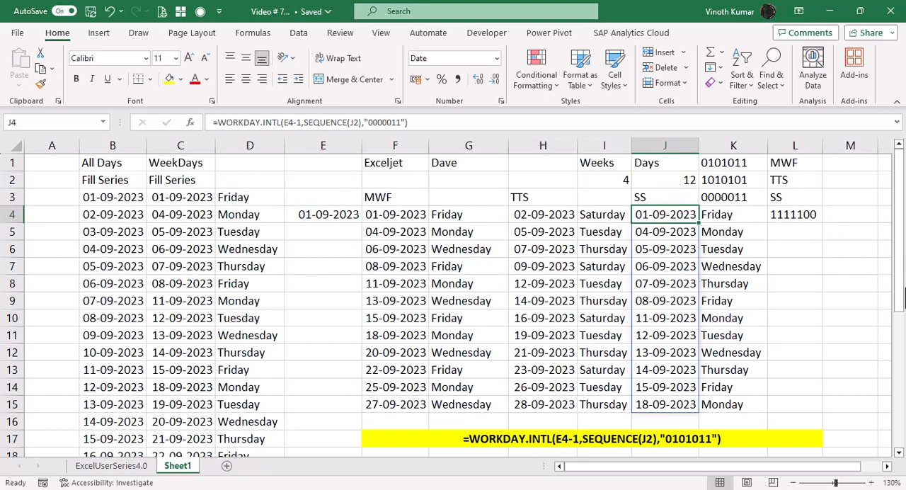
{"action": "key", "text": "Right"}
{"action": "key", "text": "Right"}
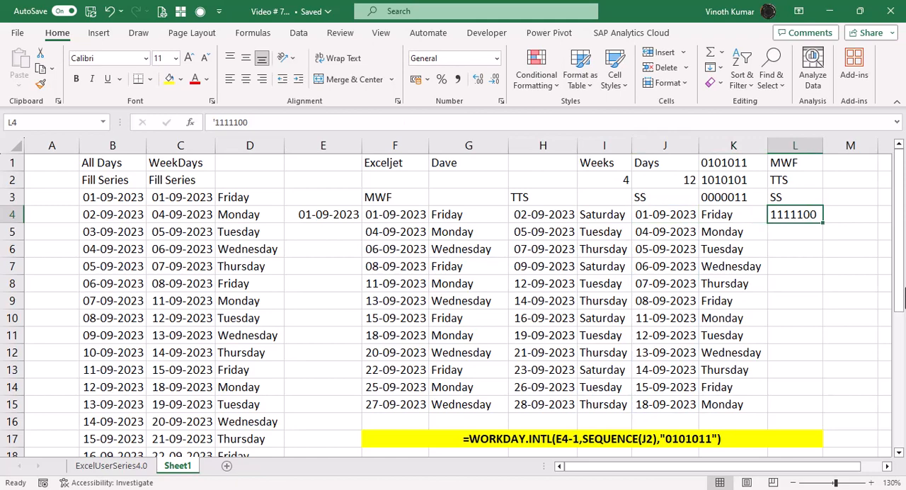
{"action": "key", "text": "alt+Tab"}
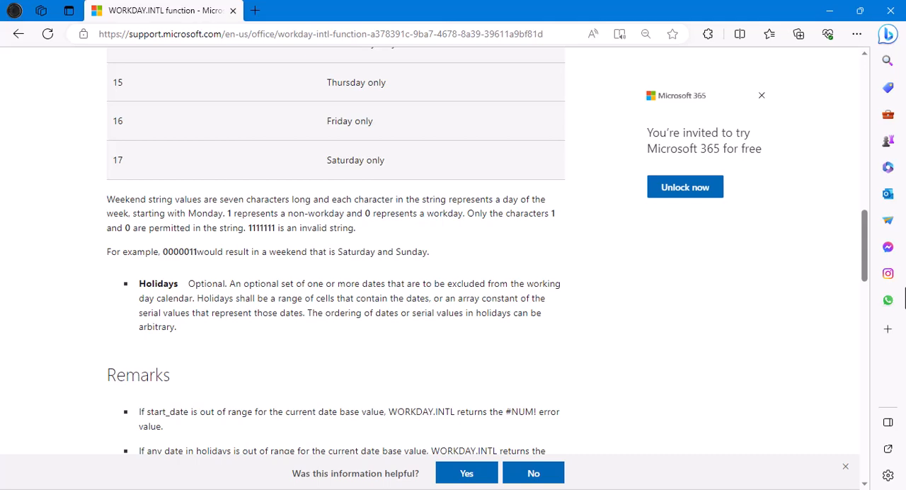
{"action": "key", "text": "alt+Tab"}
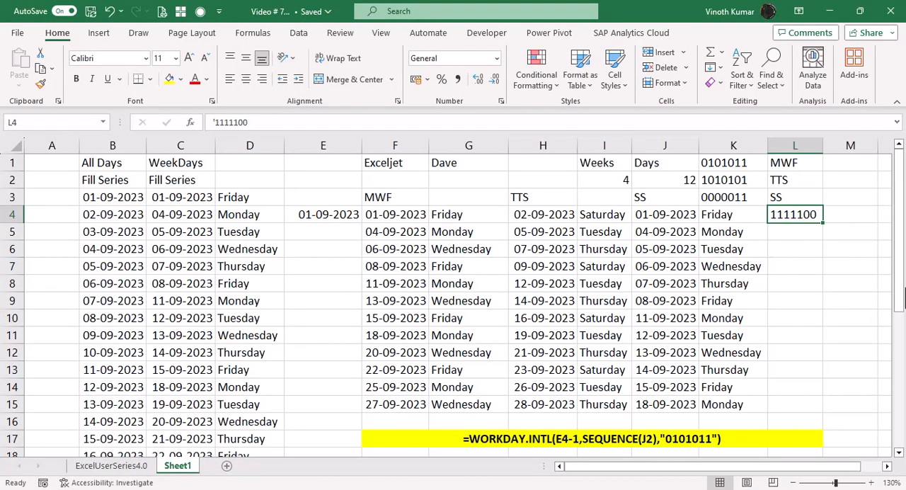
Step: Replace the weekend string in J4's WORKDAY.INTL formula with the absolute reference $K$3
{"action": "key", "text": "Left"}
{"action": "key", "text": "Left"}
{"action": "key", "text": "F2"}
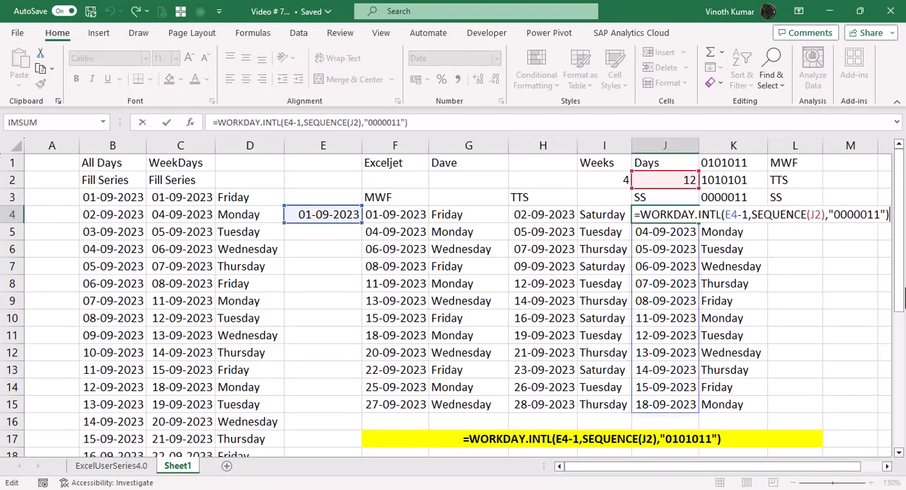
{"action": "key", "text": "Left"}
{"action": "key", "text": "BackSpace"}
{"action": "key", "text": "BackSpace"}
{"action": "key", "text": "BackSpace"}
{"action": "key", "text": "BackSpace"}
{"action": "key", "text": "BackSpace"}
{"action": "key", "text": "BackSpace"}
{"action": "key", "text": "BackSpace"}
{"action": "key", "text": "BackSpace"}
{"action": "key", "text": "BackSpace"}
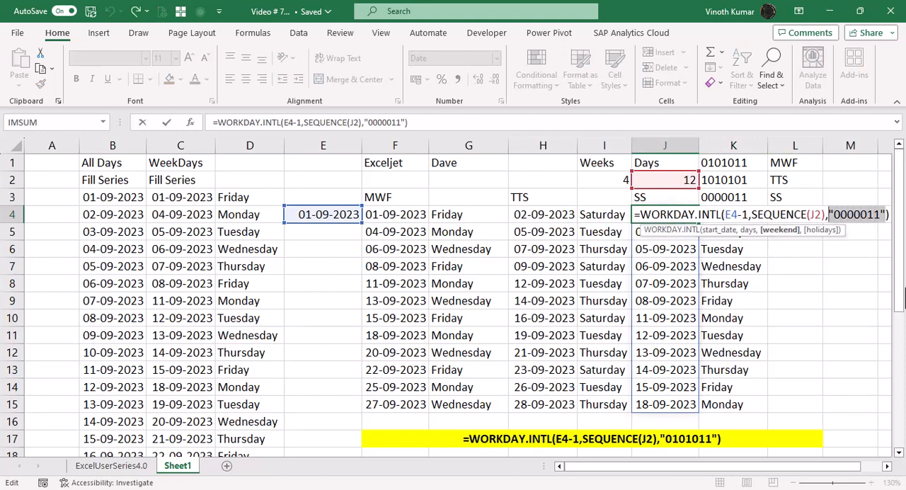
{"action": "left_click", "coordinate": [739, 197]}
{"action": "key", "text": "Return"}
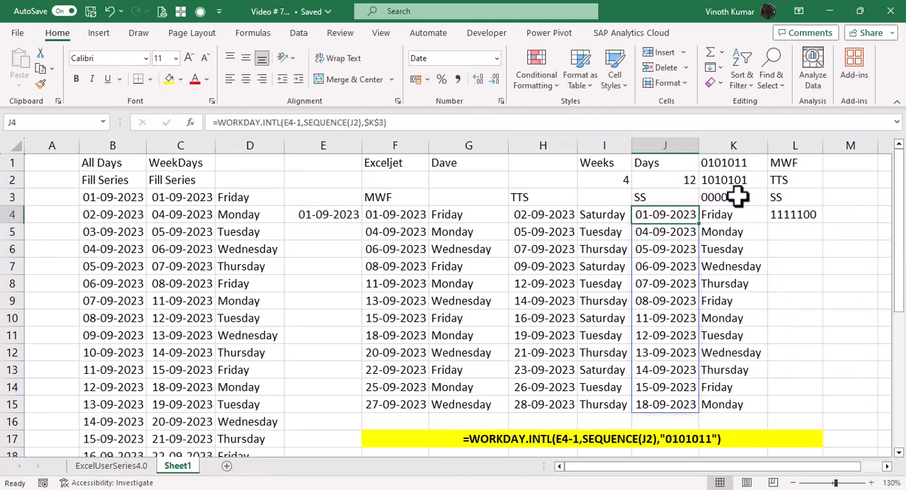
Step: Replace the weekend pattern in K3 with 1111100
{"action": "left_click", "coordinate": [738, 197]}
{"action": "type", "text": "1111"}
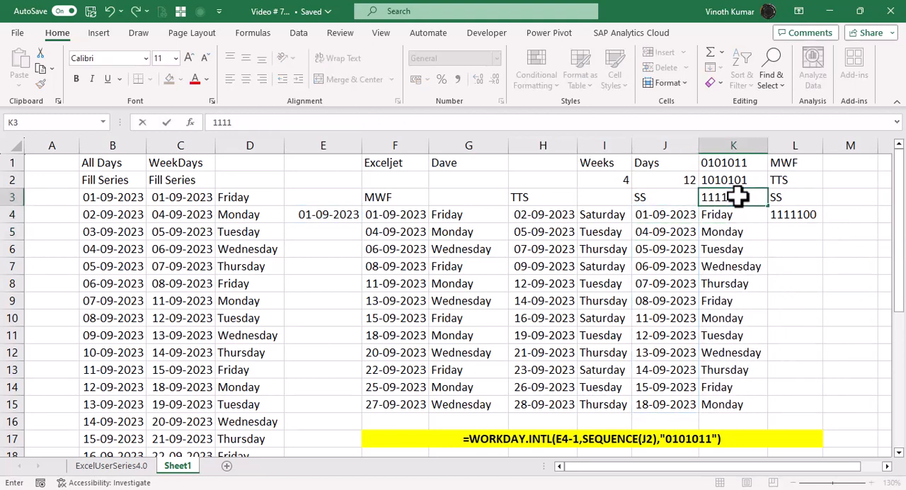
{"action": "type", "text": "100"}
{"action": "key", "text": "Return"}
Step: Convert the 1111100 pattern in K3 to text by prefixing it with an apostrophe
{"action": "left_click", "coordinate": [738, 198]}
{"action": "double_click", "coordinate": [738, 198]}
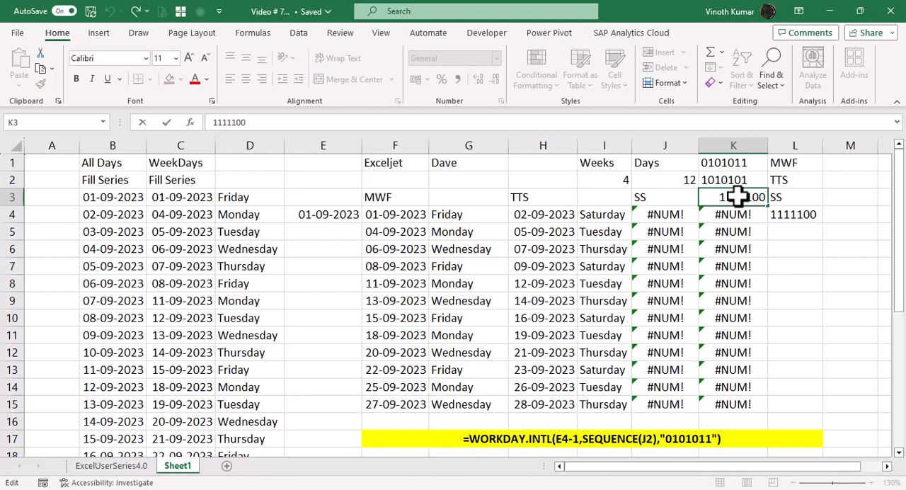
{"action": "key", "text": "Right"}
{"action": "key", "text": "Right"}
{"action": "key", "text": "Right"}
{"action": "key", "text": "Right"}
{"action": "key", "text": "Right"}
{"action": "key", "text": "Right"}
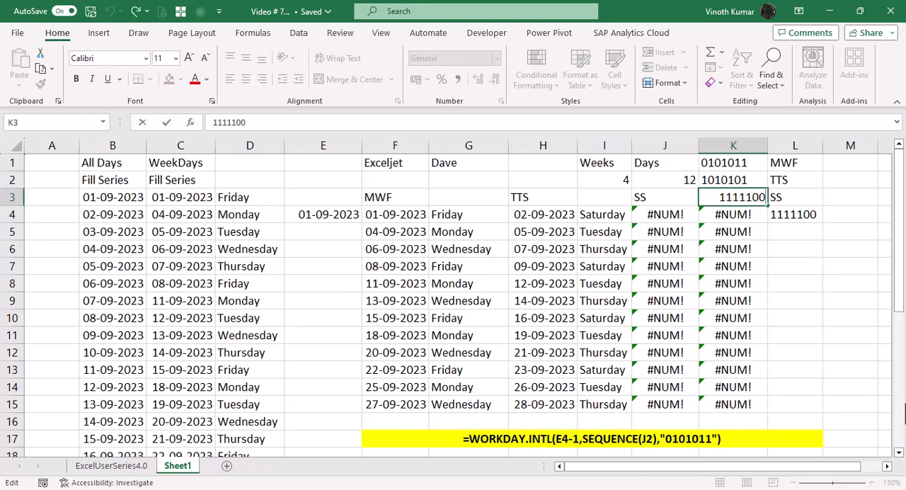
{"action": "key", "text": "Left"}
{"action": "key", "text": "Left"}
{"action": "key", "text": "Left"}
{"action": "key", "text": "Left"}
{"action": "key", "text": "Left"}
{"action": "type", "text": "'"}
{"action": "key", "text": "Return"}
{"action": "key", "text": "Up"}
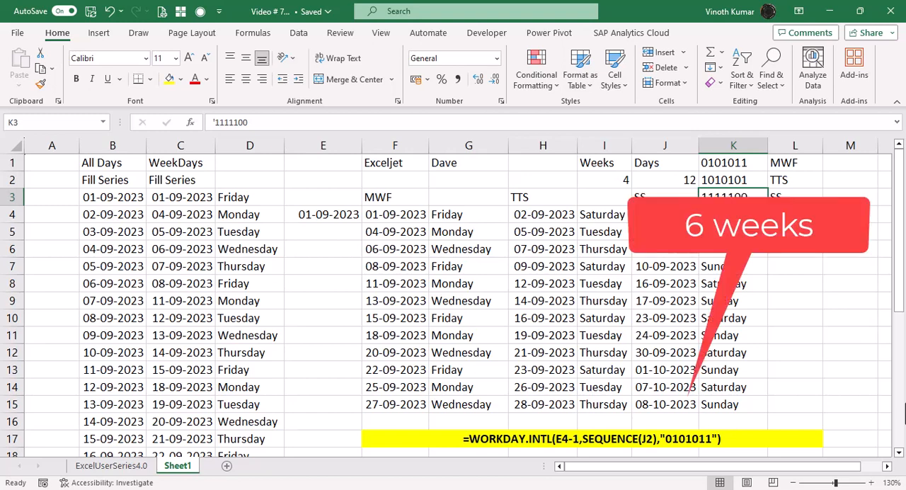
Step: Check the SS weekday names in K4:K15 and set the day count in J2 to 8
{"action": "key", "text": "Left"}
{"action": "key", "text": "Up"}
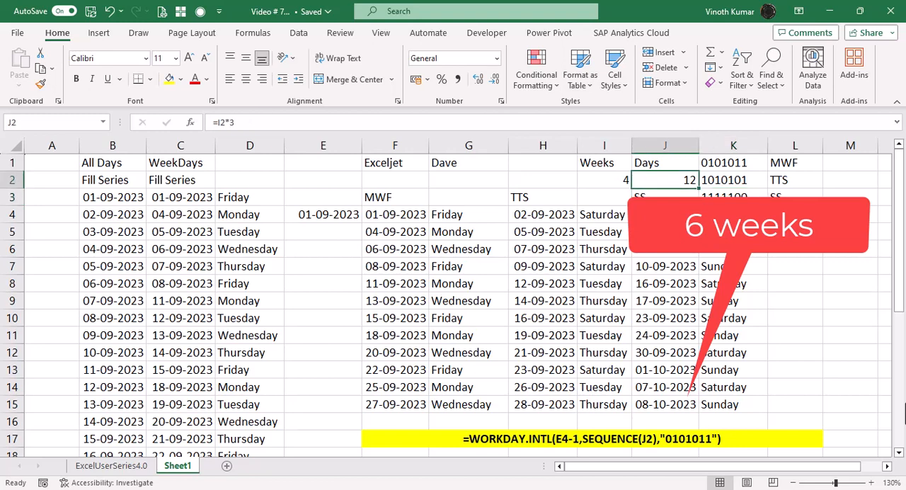
{"action": "key", "text": "Right"}
{"action": "key", "text": "Down"}
{"action": "key", "text": "Down"}
{"action": "key", "text": "ctrl+shift+Down"}
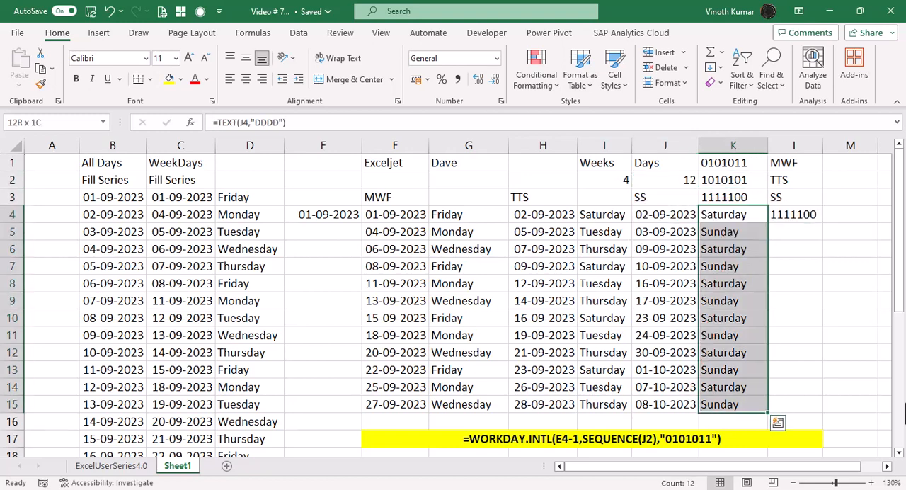
{"action": "key", "text": "Up"}
{"action": "key", "text": "Left"}
{"action": "key", "text": "Up"}
{"action": "type", "text": "8"}
{"action": "key", "text": "Return"}
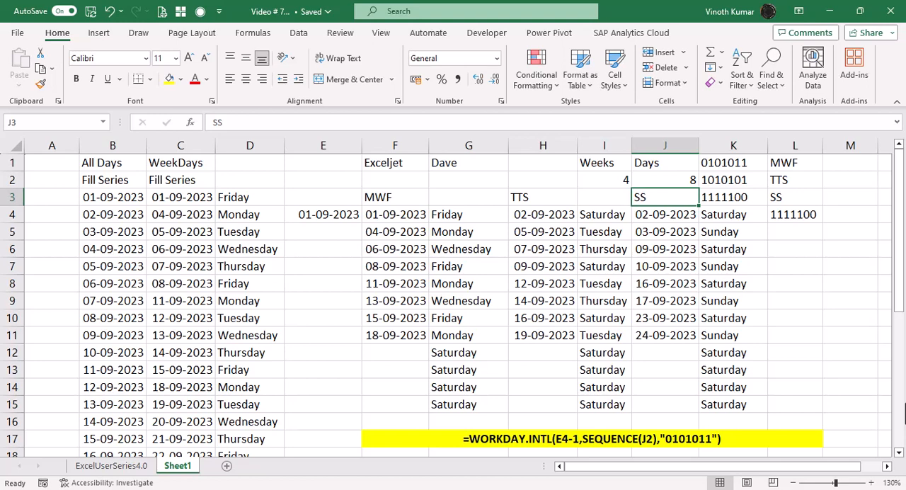
Step: Set the day count in J2 to 12
{"action": "key", "text": "Up"}
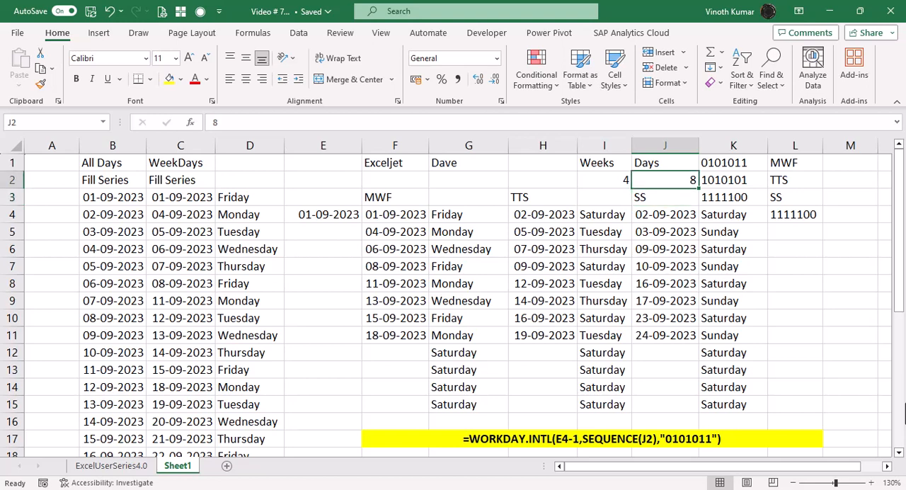
{"action": "type", "text": "12"}
{"action": "key", "text": "Return"}
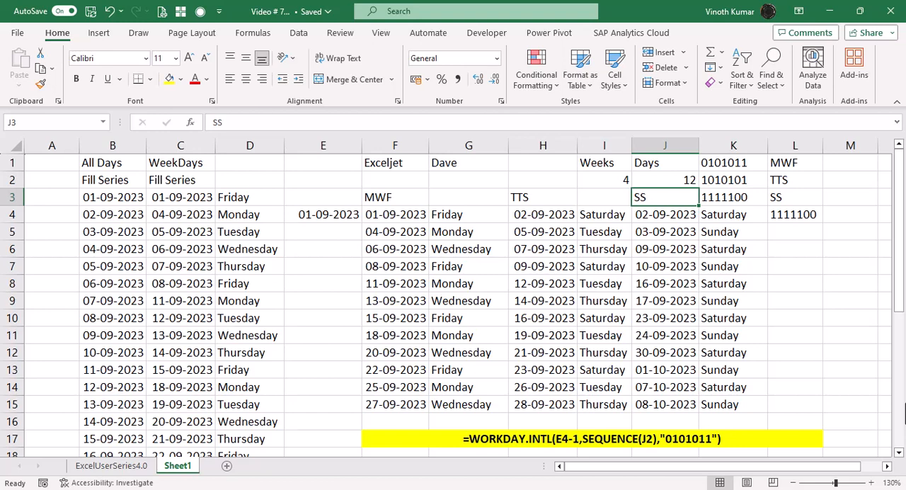
Step: Copy the MWF label from F3 into E17 beside the highlighted formula text
{"action": "left_click", "coordinate": [807, 439]}
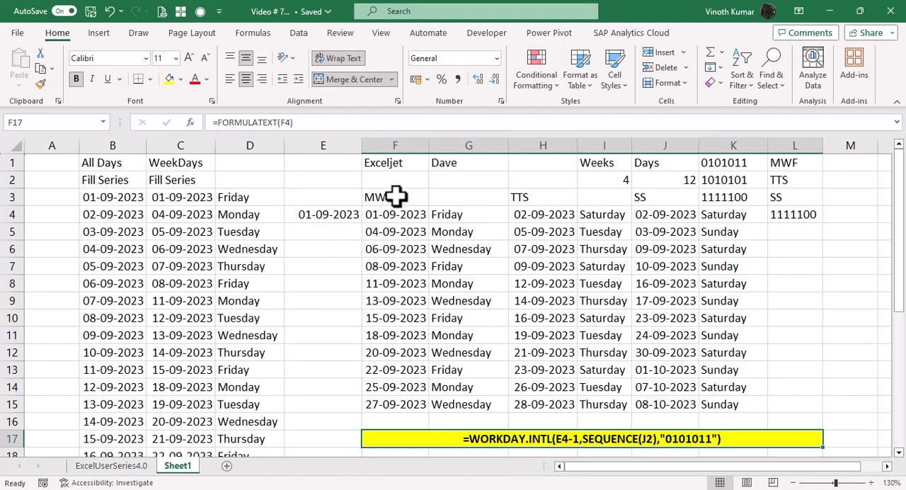
{"action": "scroll", "coordinate": [724, 403], "scroll_direction": "down", "scroll_amount": 1}
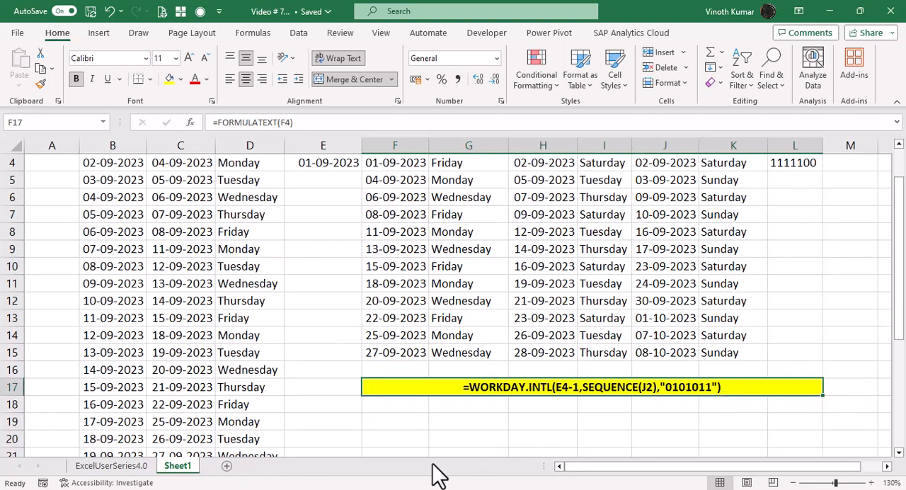
{"action": "left_click", "coordinate": [396, 406]}
{"action": "left_click", "coordinate": [331, 384]}
{"action": "scroll", "coordinate": [511, 368], "scroll_direction": "up", "scroll_amount": 1}
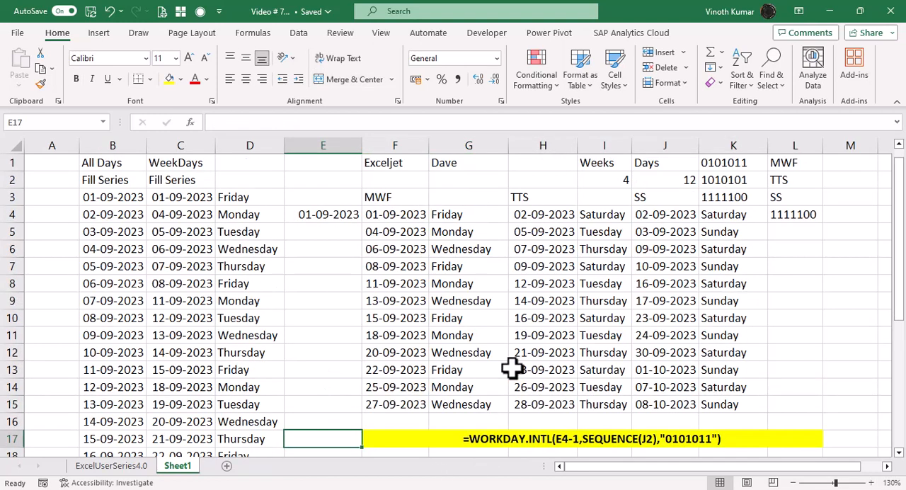
{"action": "left_click", "coordinate": [383, 199]}
{"action": "key", "text": "ctrl+c"}
{"action": "left_click", "coordinate": [340, 433]}
{"action": "key", "text": "ctrl+v"}
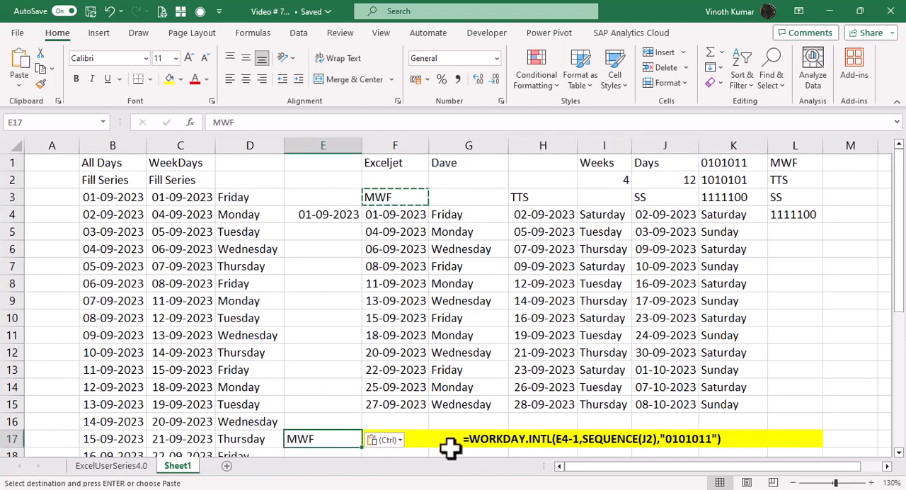
Step: Copy the TTS label from H3 into E18 below the MWF label
{"action": "left_click", "coordinate": [540, 194]}
{"action": "key", "text": "ctrl+c"}
{"action": "scroll", "coordinate": [373, 370], "scroll_direction": "down", "scroll_amount": 3}
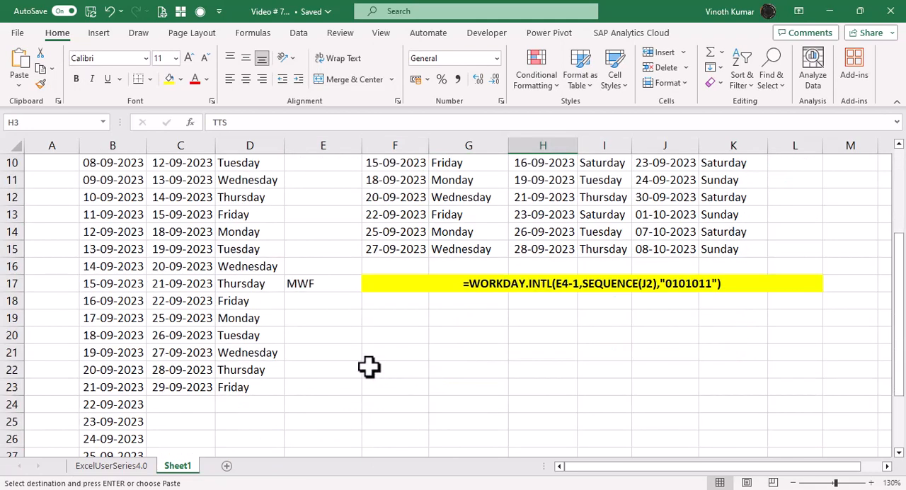
{"action": "left_click", "coordinate": [317, 304]}
{"action": "key", "text": "ctrl+v"}
Step: Copy the SS label from J3 into E19 below the TTS label
{"action": "scroll", "coordinate": [634, 246], "scroll_direction": "up", "scroll_amount": 3}
{"action": "left_click", "coordinate": [657, 201]}
{"action": "key", "text": "ctrl+c"}
{"action": "scroll", "coordinate": [580, 296], "scroll_direction": "down", "scroll_amount": 2}
{"action": "left_click", "coordinate": [316, 374]}
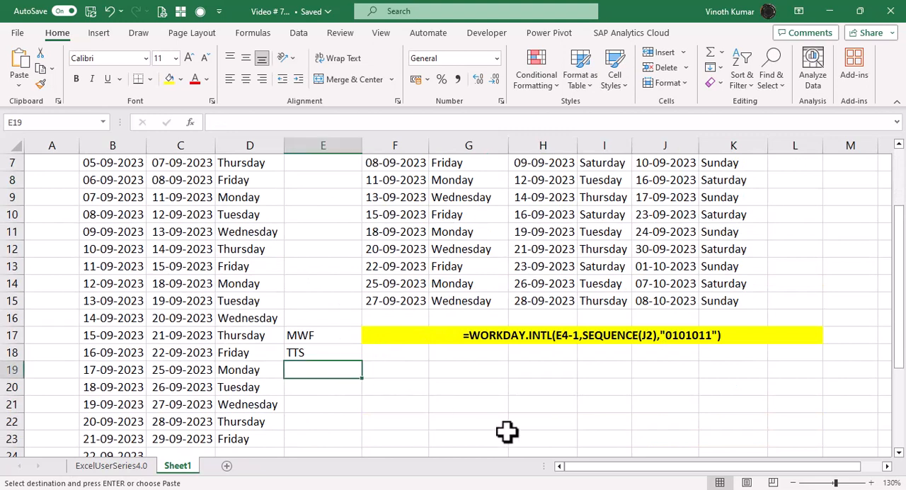
{"action": "key", "text": "ctrl+v"}
Step: Apply the merged yellow formatting of F17 to F18:L18 and F19:L19 with Format Painter
{"action": "left_click", "coordinate": [419, 351]}
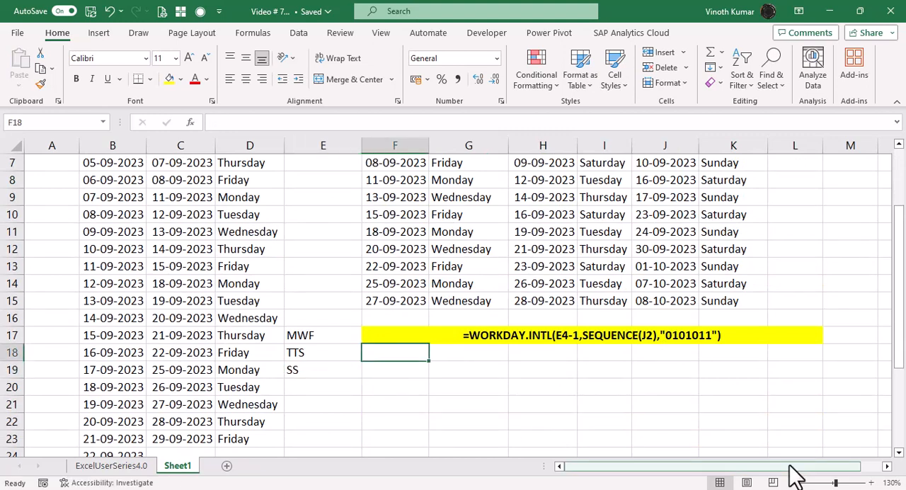
{"action": "key", "text": "shift+Right"}
{"action": "key", "text": "shift+Right"}
{"action": "key", "text": "shift+Right"}
{"action": "key", "text": "shift+Right"}
{"action": "key", "text": "shift+Right"}
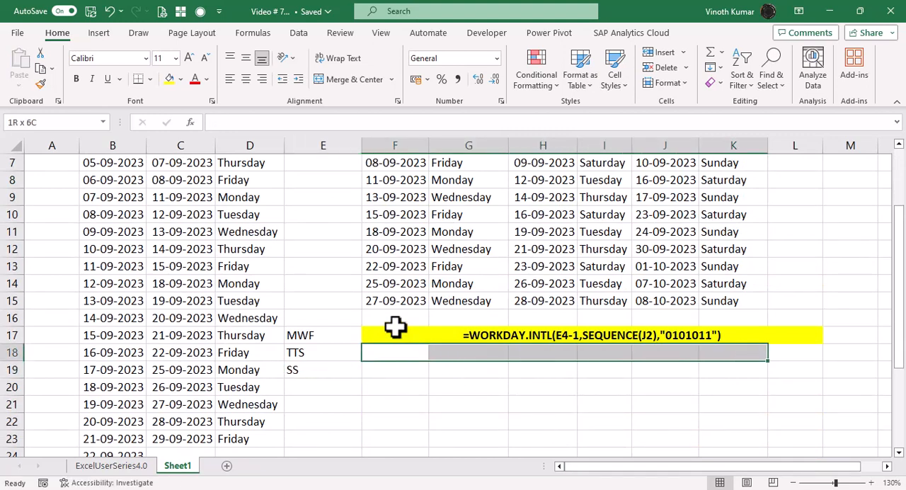
{"action": "left_click", "coordinate": [395, 327]}
{"action": "left_click", "coordinate": [40, 83]}
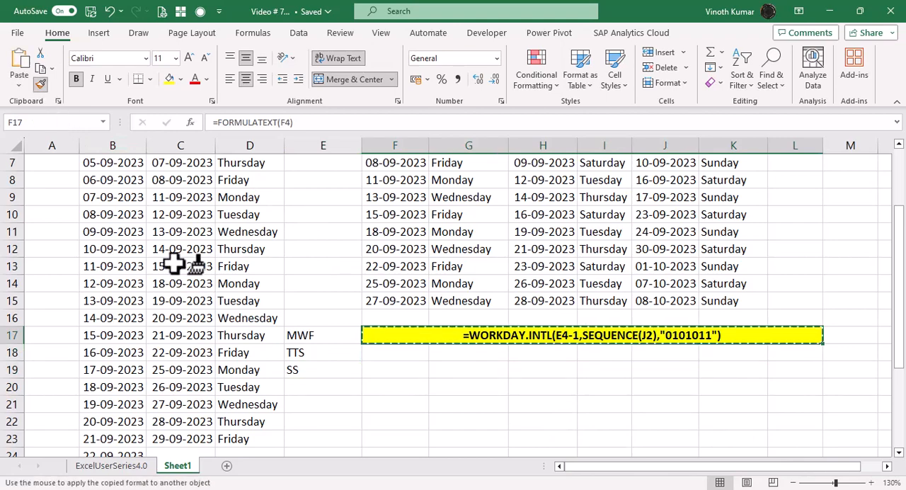
{"action": "left_click", "coordinate": [386, 354]}
{"action": "left_click", "coordinate": [36, 85]}
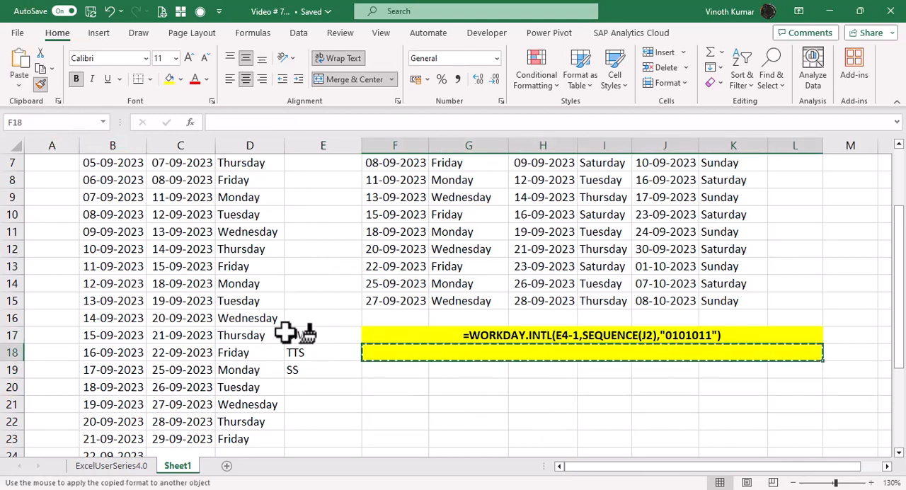
{"action": "left_click", "coordinate": [378, 371]}
Step: Enter a FORMULATEXT formula referencing K2 in the merged yellow cell F18 beside the TTS label
{"action": "scroll", "coordinate": [635, 469], "scroll_direction": "up", "scroll_amount": 2}
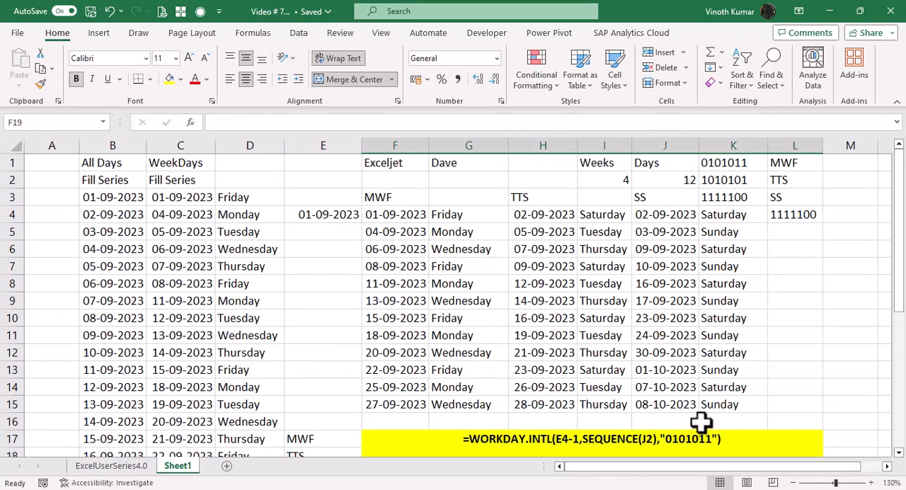
{"action": "scroll", "coordinate": [702, 417], "scroll_direction": "down", "scroll_amount": 1}
{"action": "scroll", "coordinate": [702, 415], "scroll_direction": "down", "scroll_amount": 3, "text": "ctrl"}
{"action": "left_click", "coordinate": [297, 383]}
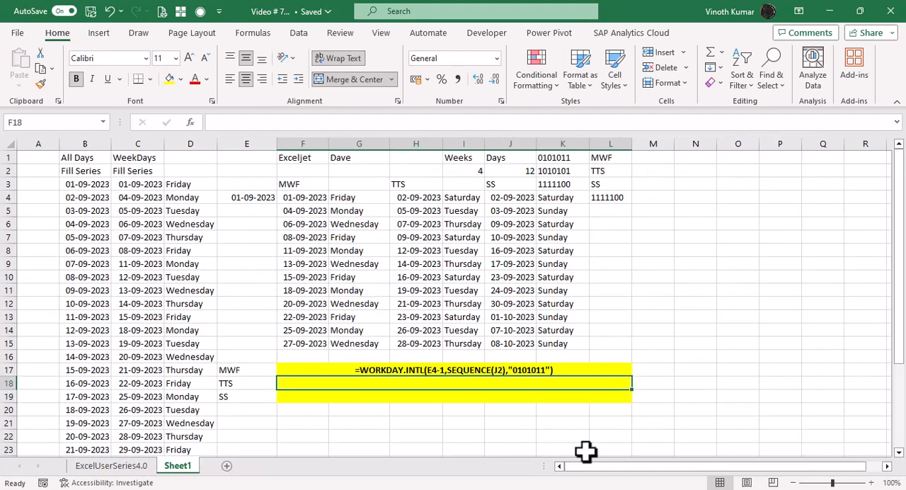
{"action": "type", "text": "=fomr"}
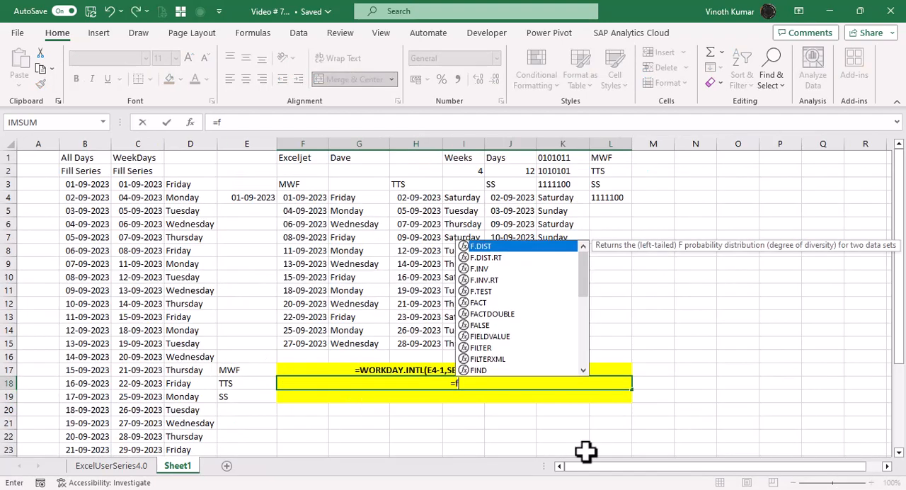
{"action": "key", "text": "BackSpace"}
{"action": "key", "text": "BackSpace"}
{"action": "type", "text": "rm"}
{"action": "key", "text": "Tab"}
{"action": "key", "text": "Up"}
{"action": "key", "text": "Up"}
{"action": "key", "text": "Up"}
{"action": "key", "text": "Up"}
{"action": "key", "text": "Up"}
{"action": "key", "text": "Up"}
{"action": "key", "text": "Up"}
{"action": "key", "text": "Up"}
{"action": "key", "text": "Up"}
{"action": "key", "text": "Up"}
{"action": "key", "text": "Up"}
{"action": "key", "text": "Up"}
{"action": "key", "text": "Right"}
{"action": "key", "text": "Right"}
{"action": "key", "text": "Right"}
{"action": "key", "text": "Up"}
{"action": "key", "text": "Up"}
{"action": "key", "text": "Up"}
{"action": "key", "text": "Right"}
{"action": "key", "text": "Right"}
{"action": "key", "text": "Return"}
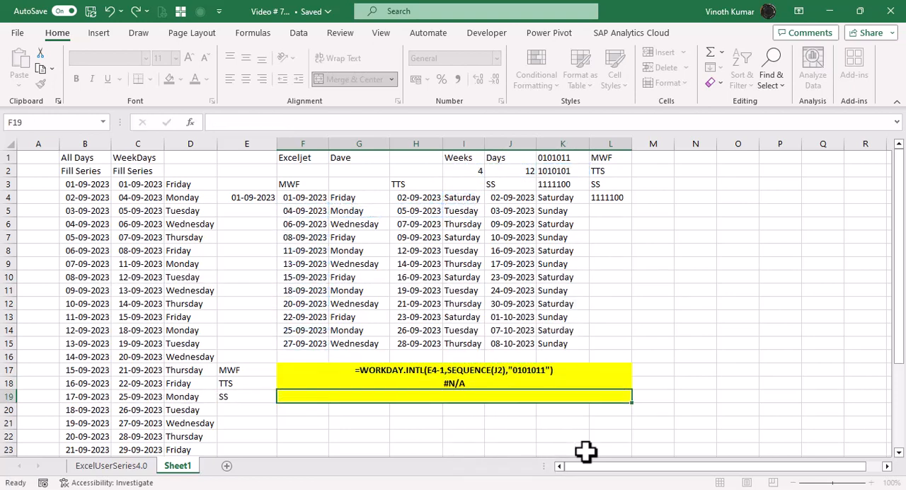
Step: Change the FORMULATEXT reference in F18 to H4, the start of the TTS dates
{"action": "key", "text": "F2"}
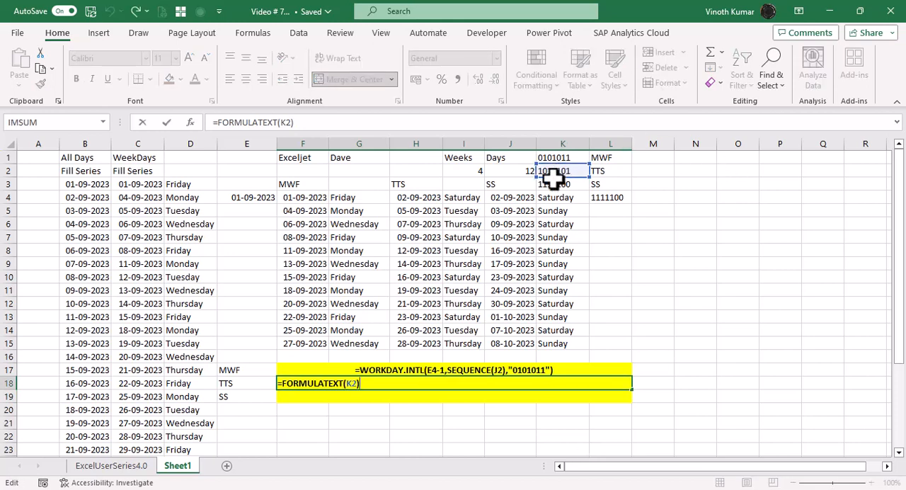
{"action": "left_click_drag", "start_coordinate": [555, 178], "coordinate": [476, 197]}
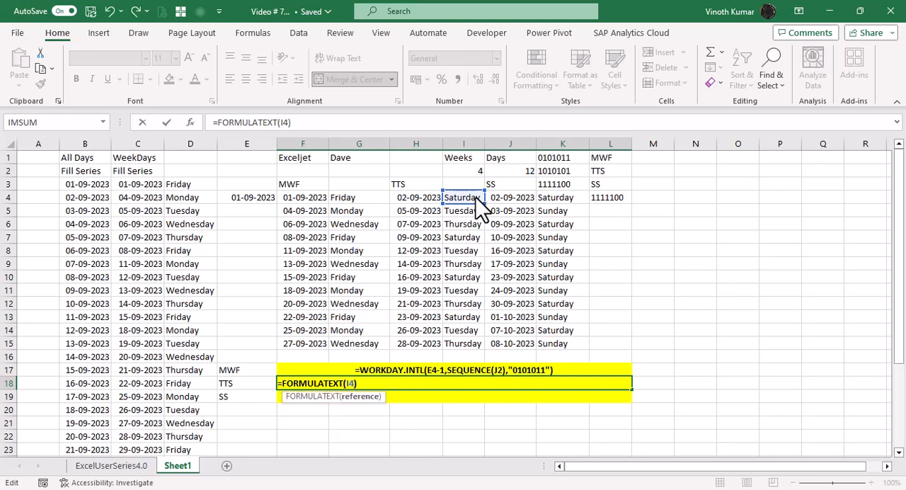
{"action": "key", "text": "BackSpace"}
{"action": "key", "text": "BackSpace"}
{"action": "type", "text": "H4"}
{"action": "key", "text": "ctrl+Return"}
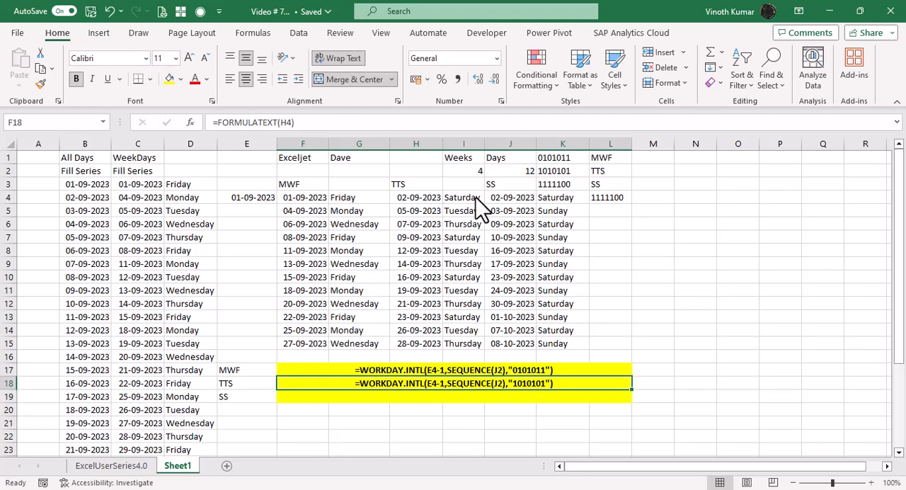
Step: Copy the FORMULATEXT formula from F18 to F19 and point it to J4, the start of the SS dates
{"action": "key", "text": "ctrl+c"}
{"action": "key", "text": "Down"}
{"action": "key", "text": "ctrl+v"}
{"action": "key", "text": "F2"}
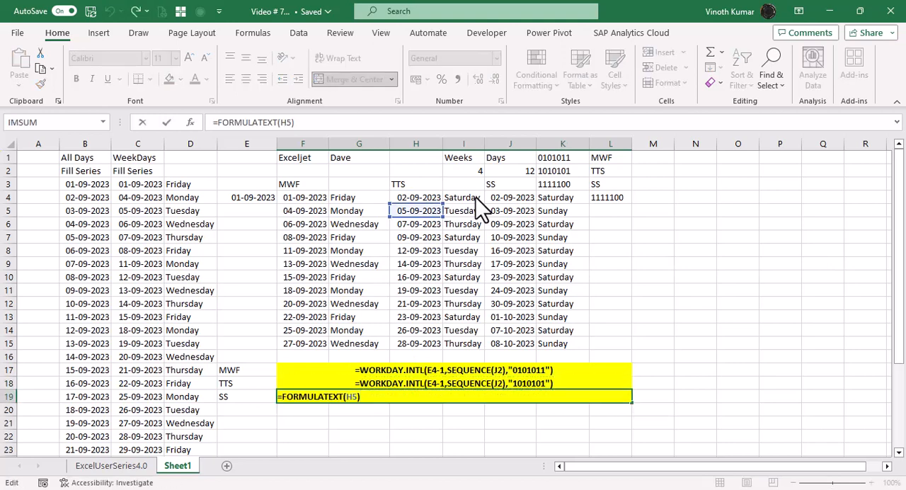
{"action": "left_click_drag", "start_coordinate": [444, 210], "coordinate": [521, 208]}
{"action": "key", "text": "ctrl+Return"}
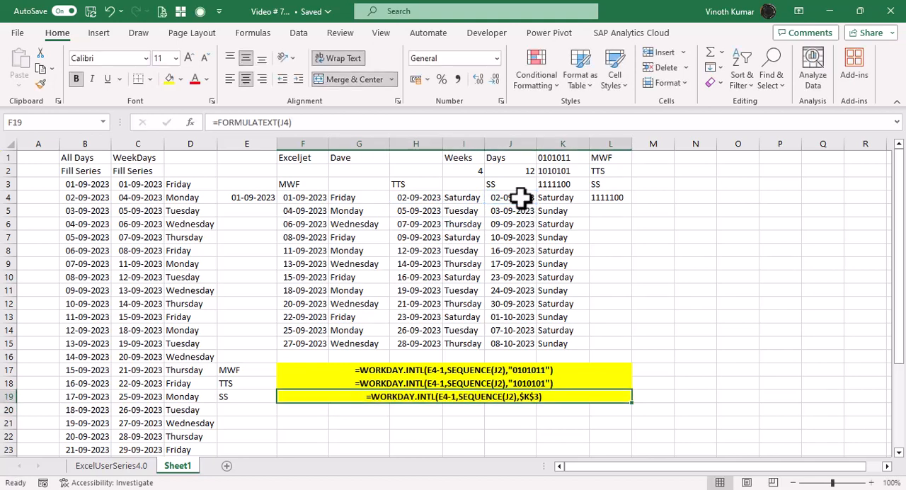
Step: Replace the $K$3 weekend argument in J4's WORKDAY.INTL formula with the text string "1111100"
{"action": "key", "text": "F2"}
{"action": "key", "text": "Escape"}
{"action": "key", "text": "Right"}
{"action": "key", "text": "Left"}
{"action": "key", "text": "Up"}
{"action": "key", "text": "Up"}
{"action": "key", "text": "Up"}
{"action": "key", "text": "Up"}
{"action": "key", "text": "Up"}
{"action": "key", "text": "Up"}
{"action": "key", "text": "Up"}
{"action": "key", "text": "Up"}
{"action": "key", "text": "Up"}
{"action": "key", "text": "Up"}
{"action": "key", "text": "Up"}
{"action": "key", "text": "Up"}
{"action": "key", "text": "Up"}
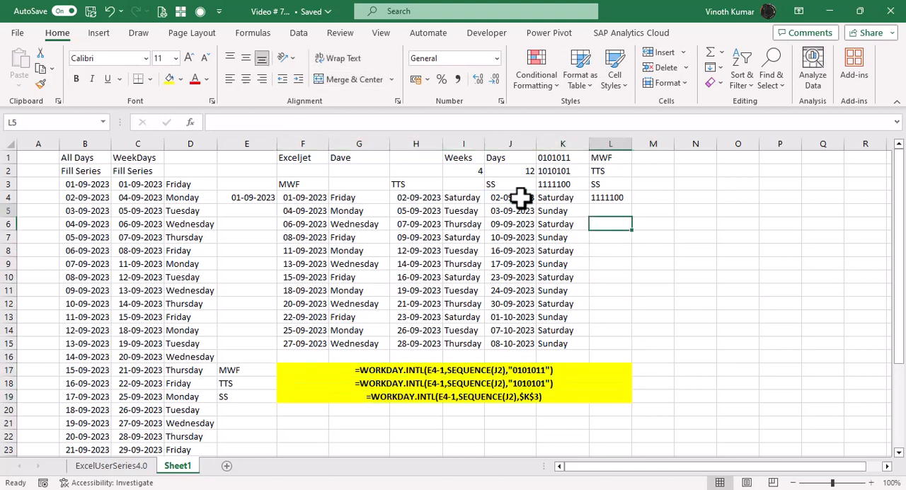
{"action": "left_click", "coordinate": [520, 200]}
{"action": "key", "text": "F2"}
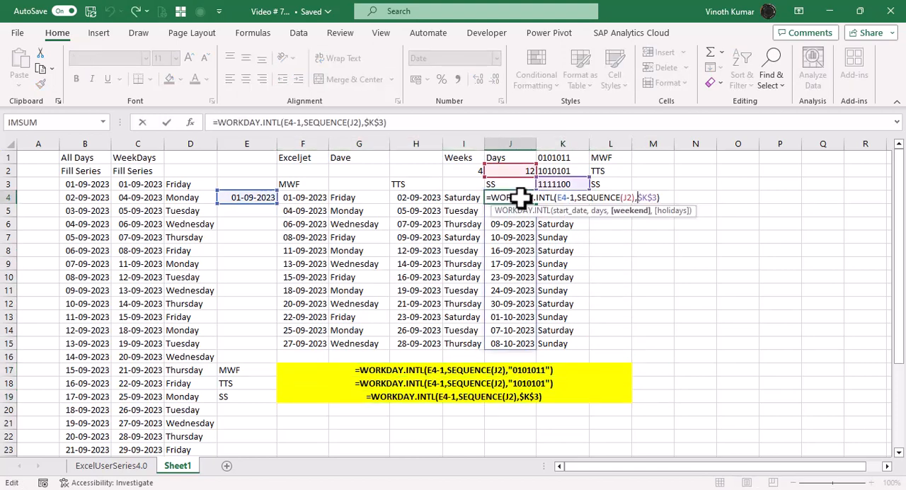
{"action": "key", "text": "Delete"}
{"action": "key", "text": "Delete"}
{"action": "key", "text": "Delete"}
{"action": "key", "text": "Delete"}
{"action": "type", "text": "\""}
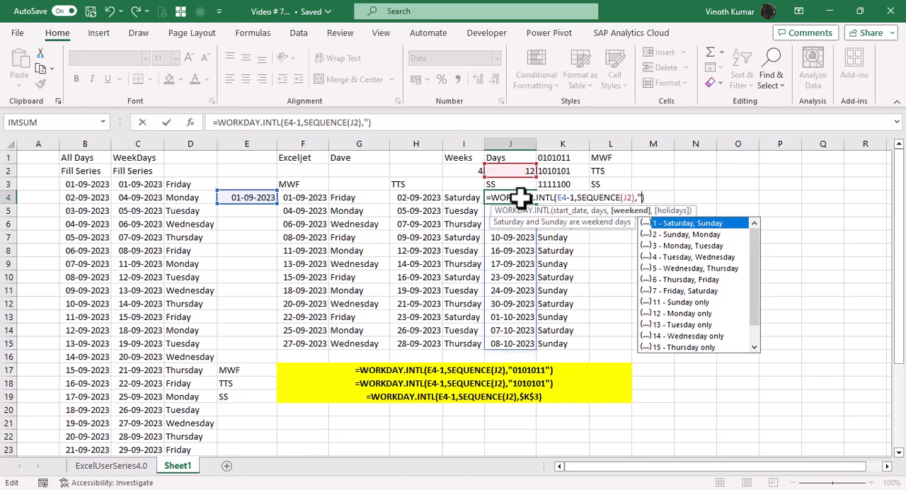
{"action": "type", "text": "1111100\""}
{"action": "key", "text": "ctrl+Return"}
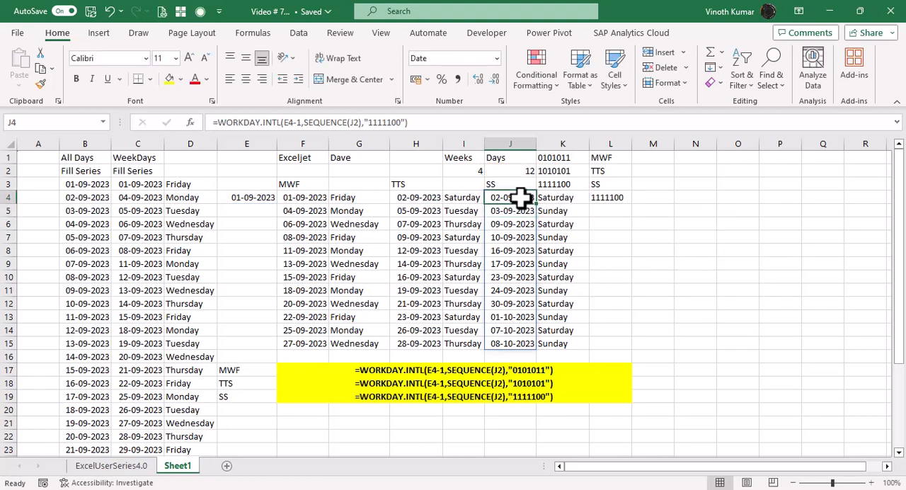
Step: Move the MWF, TTS and SS labels from E17:E19 to M17:M19
{"action": "left_click_drag", "start_coordinate": [237, 370], "coordinate": [244, 390]}
{"action": "key", "text": "ctrl+x"}
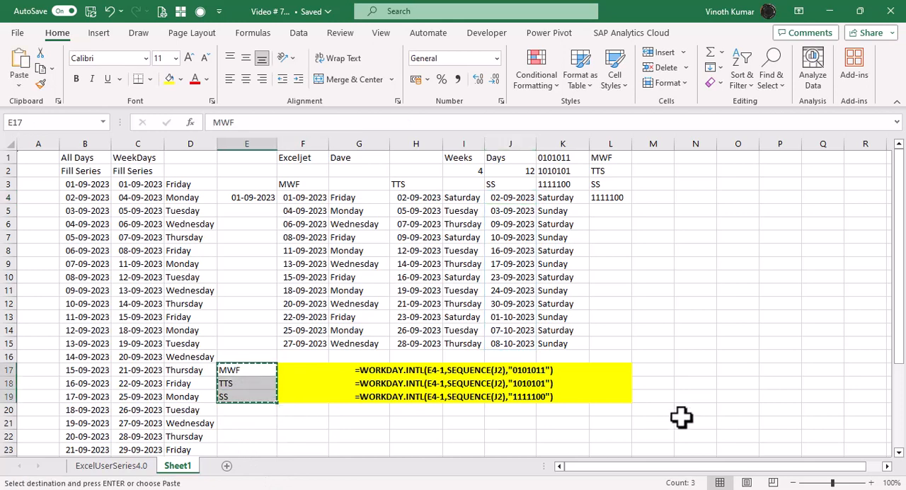
{"action": "left_click", "coordinate": [643, 370]}
{"action": "key", "text": "ctrl+v"}
{"action": "left_click", "coordinate": [817, 398]}
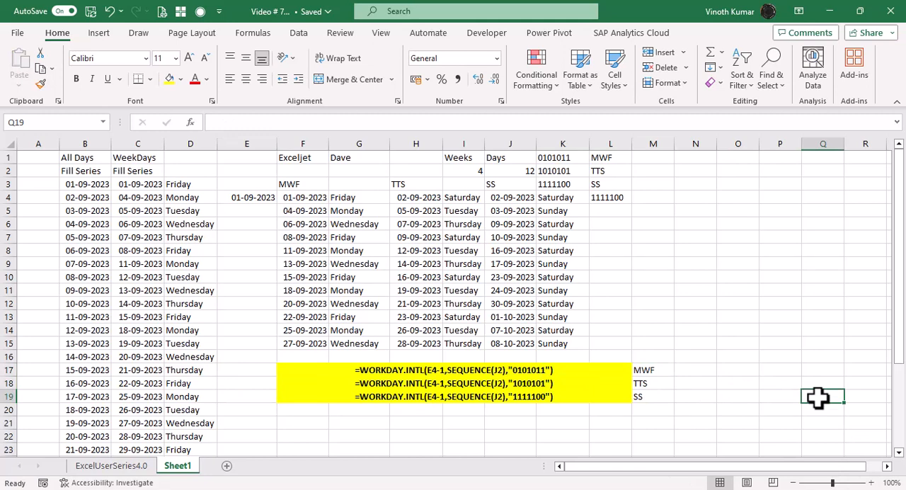
Step: Set the start date in E4 to 1-10-2023
{"action": "left_click", "coordinate": [264, 198]}
{"action": "type", "text": "1-10"}
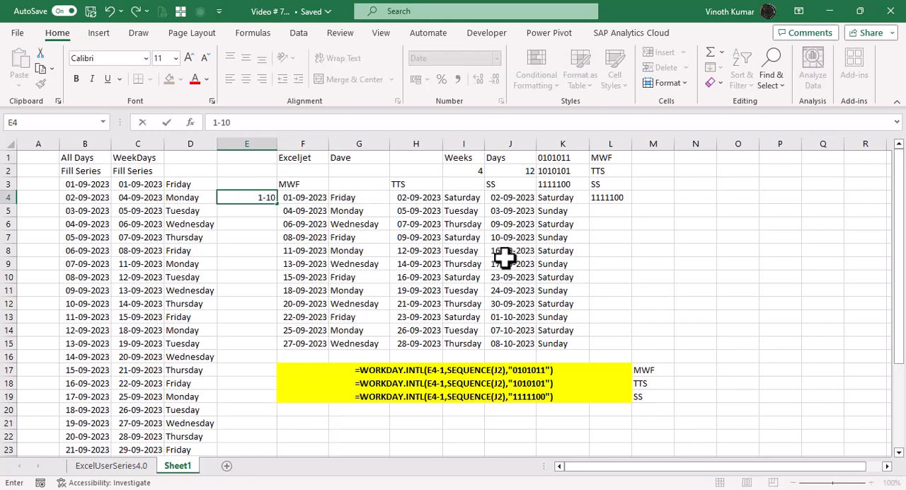
{"action": "type", "text": "-2023"}
{"action": "key", "text": "Return"}
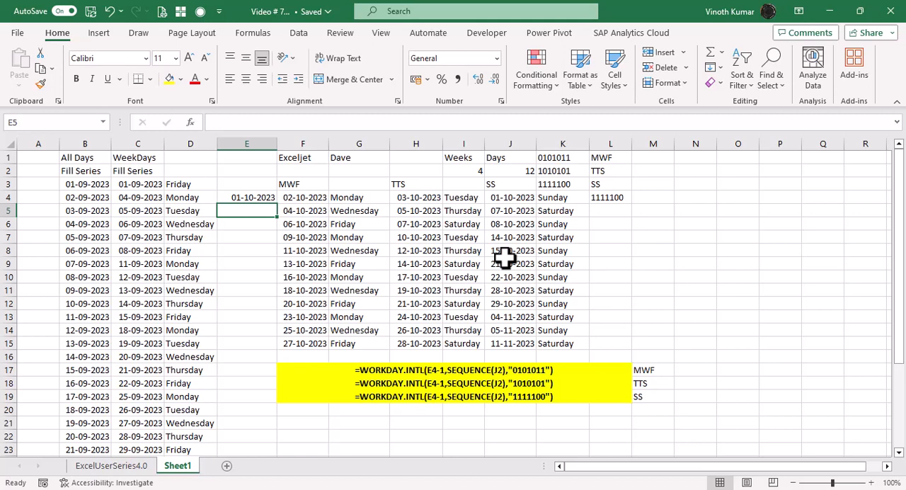
Step: Try setting the Days count in J2 to 15
{"action": "key", "text": "Up"}
{"action": "key", "text": "Up"}
{"action": "key", "text": "Up"}
{"action": "key", "text": "Right"}
{"action": "key", "text": "Right"}
{"action": "key", "text": "Right"}
{"action": "key", "text": "Right"}
{"action": "key", "text": "Right"}
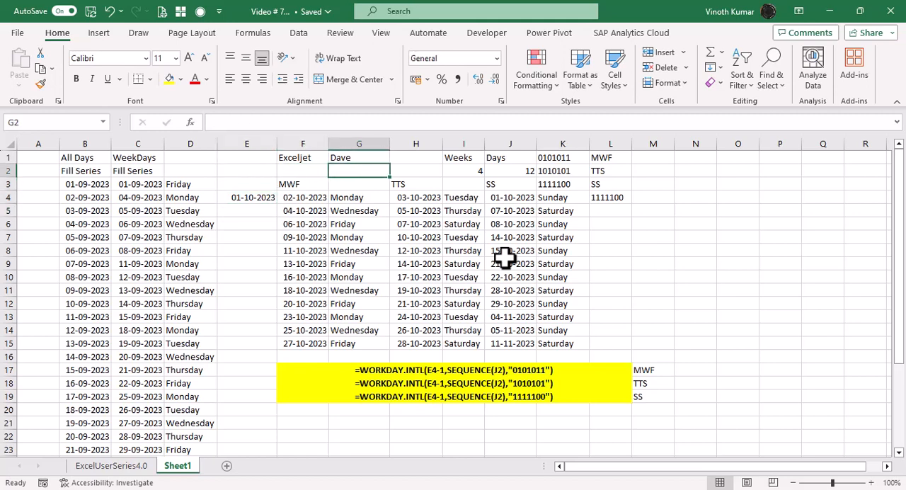
{"action": "key", "text": "F2"}
{"action": "key", "text": "BackSpace"}
{"action": "type", "text": "5"}
{"action": "key", "text": "Return"}
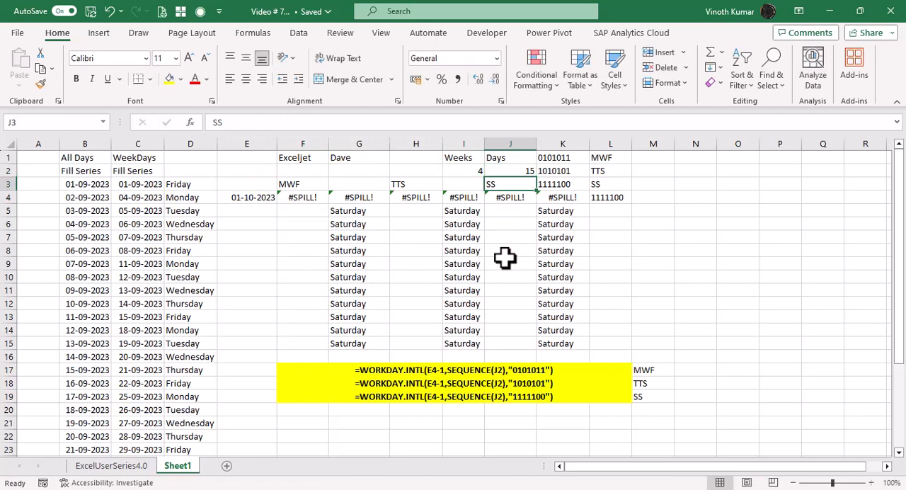
Step: Undo the Days count change in J2, redo it to compare, and undo it again
{"action": "key", "text": "Up"}
{"action": "key", "text": "ctrl+z"}
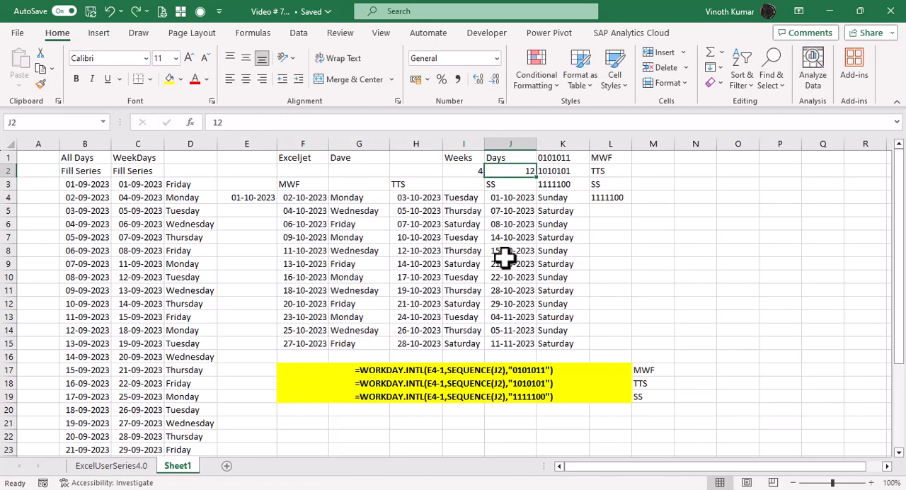
{"action": "key", "text": "ctrl+y"}
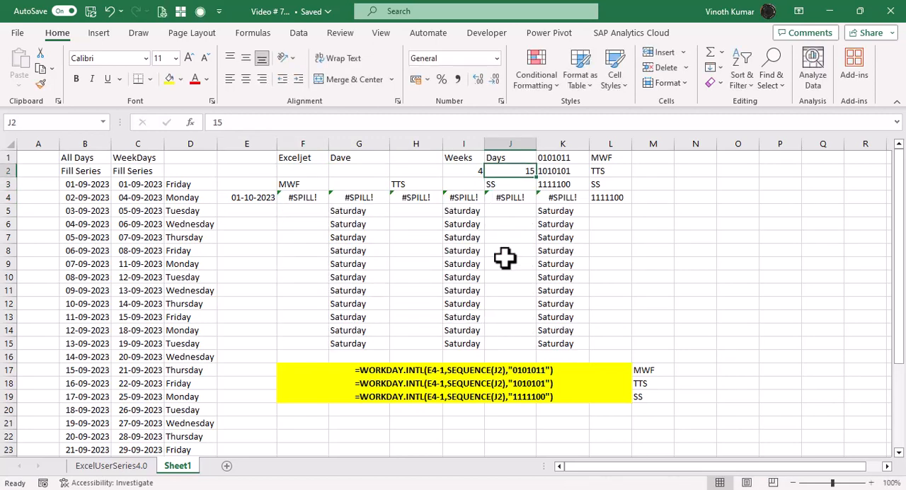
{"action": "key", "text": "ctrl+z"}
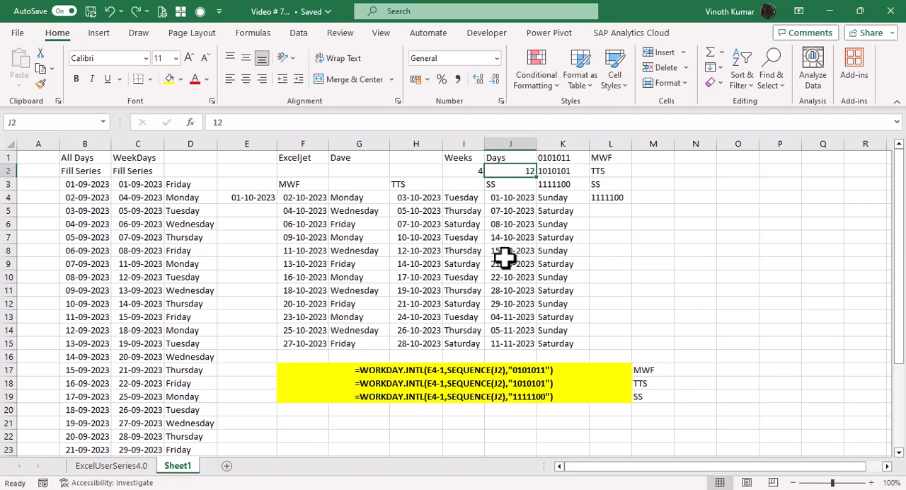
Step: Insert three rows of blank cells at F16:L16, shifting the yellow formula texts down
{"action": "key", "text": "Down"}
{"action": "key", "text": "Down"}
{"action": "key", "text": "Down"}
{"action": "key", "text": "Down"}
{"action": "key", "text": "Down"}
{"action": "key", "text": "Down"}
{"action": "key", "text": "Down"}
{"action": "key", "text": "Down"}
{"action": "key", "text": "Down"}
{"action": "key", "text": "Down"}
{"action": "key", "text": "Down"}
{"action": "key", "text": "Down"}
{"action": "key", "text": "Down"}
{"action": "key", "text": "Down"}
{"action": "key", "text": "Left"}
{"action": "key", "text": "Left"}
{"action": "key", "text": "Left"}
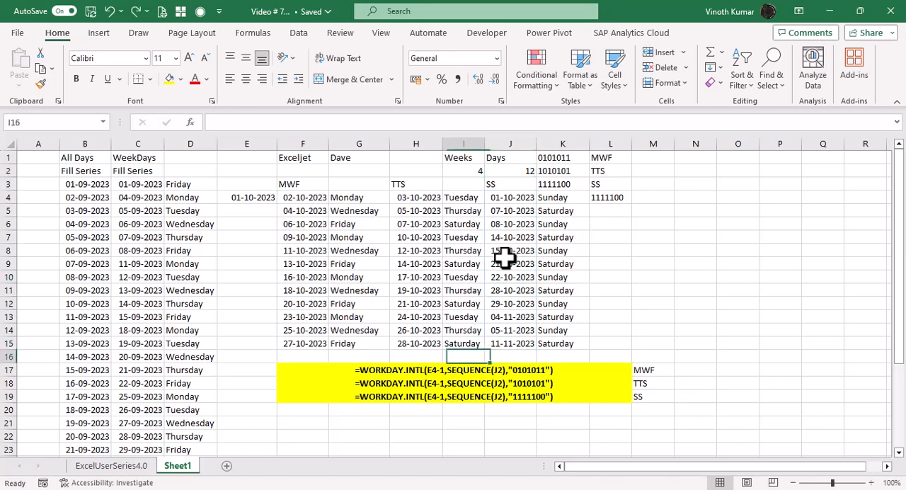
{"action": "key", "text": "Left"}
{"action": "key", "text": "shift+Right"}
{"action": "key", "text": "shift+Right"}
{"action": "key", "text": "shift+Right"}
{"action": "key", "text": "shift+Right"}
{"action": "key", "text": "shift+Right"}
{"action": "key", "text": "shift+Right"}
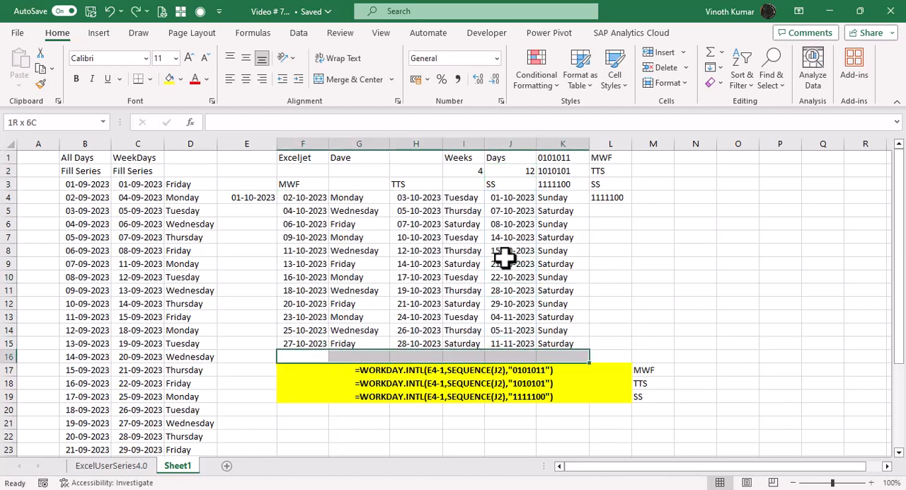
{"action": "key", "text": "ctrl+shift+plus"}
{"action": "key", "text": "Down"}
{"action": "key", "text": "Return"}
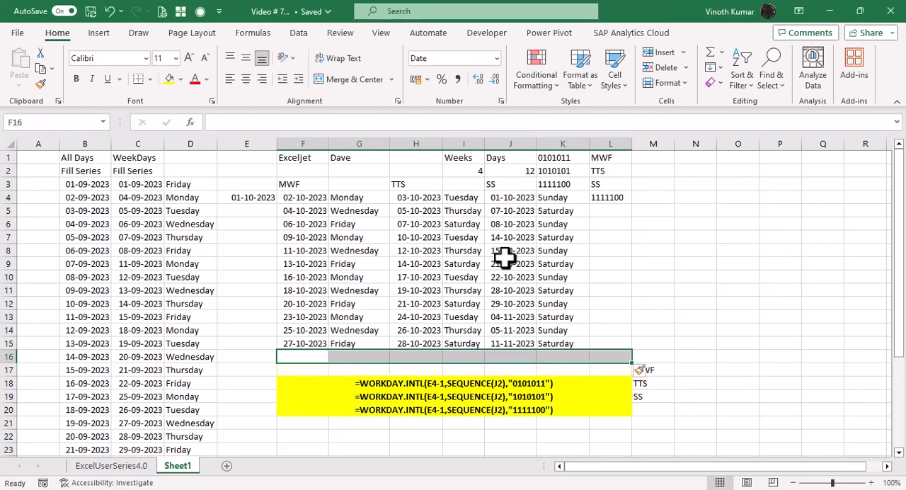
{"action": "key", "text": "F4"}
{"action": "key", "text": "F4"}
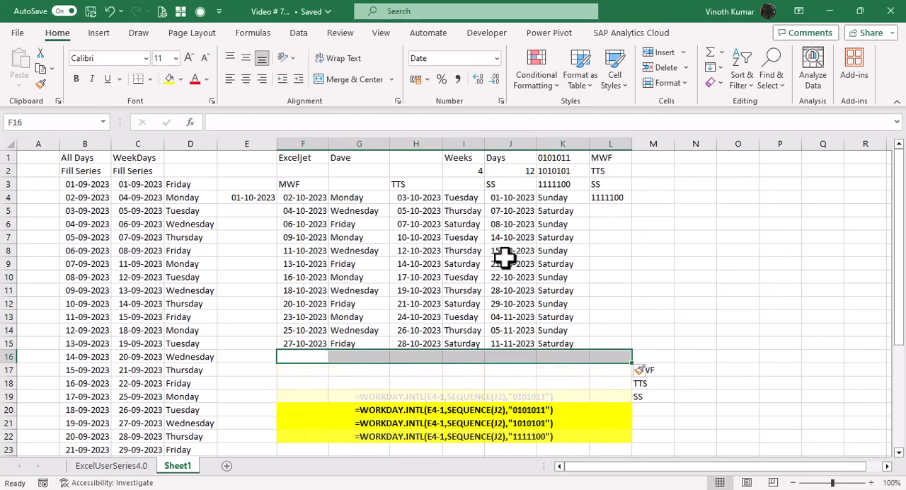
Step: Insert three blank cells in column M above the MWF label to realign the labels with the formula texts
{"action": "key", "text": "Right"}
{"action": "key", "text": "Right"}
{"action": "key", "text": "Right"}
{"action": "key", "text": "Right"}
{"action": "key", "text": "Right"}
{"action": "key", "text": "Right"}
{"action": "key", "text": "Right"}
{"action": "key", "text": "F4"}
{"action": "key", "text": "F4"}
{"action": "key", "text": "F4"}
Step: Set the Days count in J2 to 15
{"action": "key", "text": "Up"}
{"action": "key", "text": "Up"}
{"action": "key", "text": "Up"}
{"action": "key", "text": "Up"}
{"action": "key", "text": "Up"}
{"action": "key", "text": "Up"}
{"action": "key", "text": "Up"}
{"action": "key", "text": "Up"}
{"action": "key", "text": "Up"}
{"action": "key", "text": "Up"}
{"action": "key", "text": "Up"}
{"action": "key", "text": "Up"}
{"action": "key", "text": "Up"}
{"action": "key", "text": "Up"}
{"action": "key", "text": "Up"}
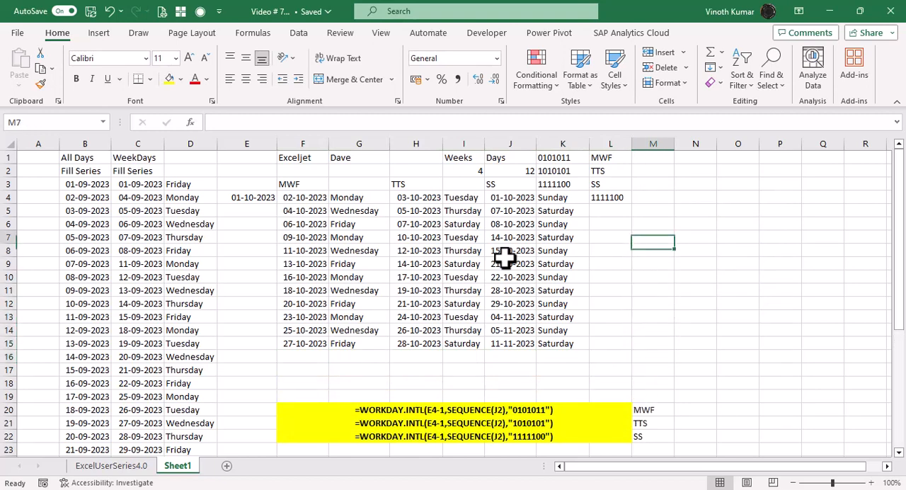
{"action": "key", "text": "Left"}
{"action": "key", "text": "Left"}
{"action": "key", "text": "Left"}
{"action": "key", "text": "Down"}
{"action": "type", "text": "15"}
{"action": "key", "text": "Return"}
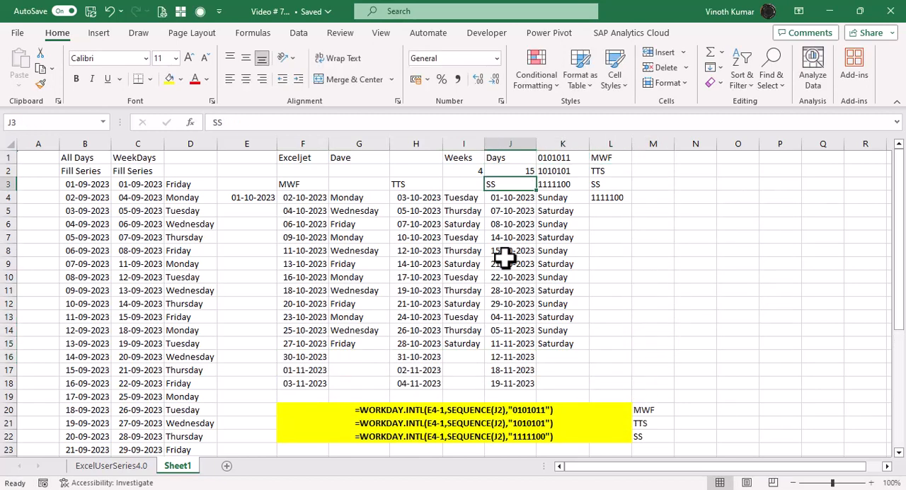
Step: Fill the weekday-name formula in column G down to G18 for the added MWF dates
{"action": "key", "text": "Left"}
{"action": "key", "text": "Left"}
{"action": "key", "text": "Down"}
{"action": "key", "text": "Down"}
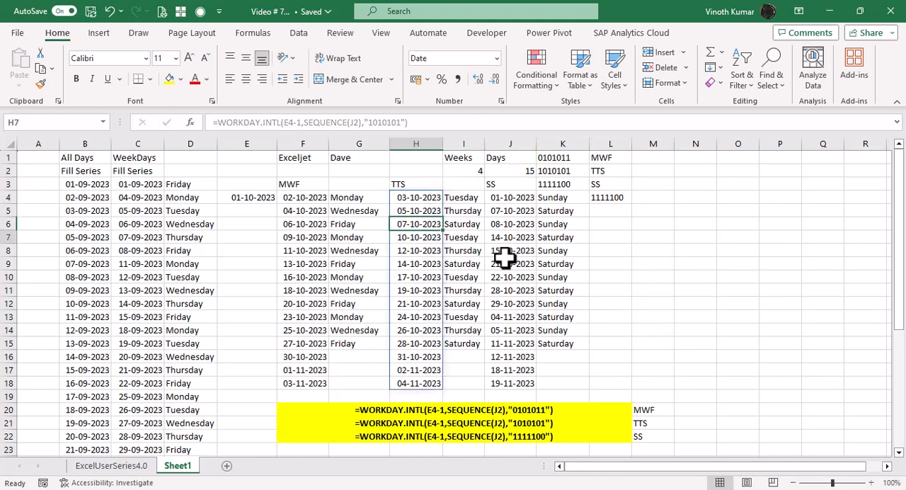
{"action": "key", "text": "Left"}
{"action": "key", "text": "Down"}
{"action": "key", "text": "Down"}
{"action": "key", "text": "Down"}
{"action": "key", "text": "Down"}
{"action": "key", "text": "Down"}
{"action": "key", "text": "Down"}
{"action": "key", "text": "Down"}
{"action": "key", "text": "Down"}
{"action": "key", "text": "Down"}
{"action": "key", "text": "shift+Down"}
{"action": "key", "text": "shift+Down"}
{"action": "key", "text": "shift+Down"}
{"action": "key", "text": "shift+Down"}
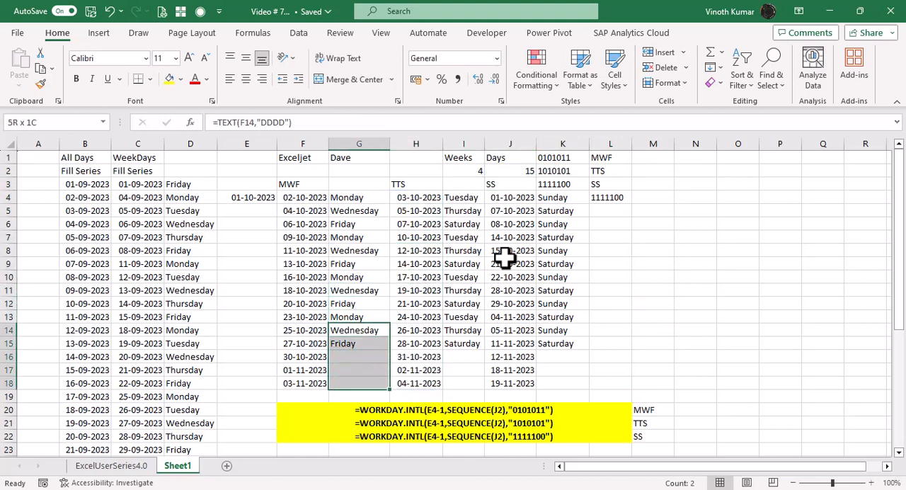
{"action": "key", "text": "ctrl+d"}
Step: Fill the weekday-name formula in column I down to I18 for the added TTS dates
{"action": "key", "text": "Right"}
{"action": "key", "text": "Right"}
{"action": "key", "text": "shift+Down"}
{"action": "key", "text": "shift+Down"}
{"action": "key", "text": "shift+Down"}
{"action": "key", "text": "shift+Down"}
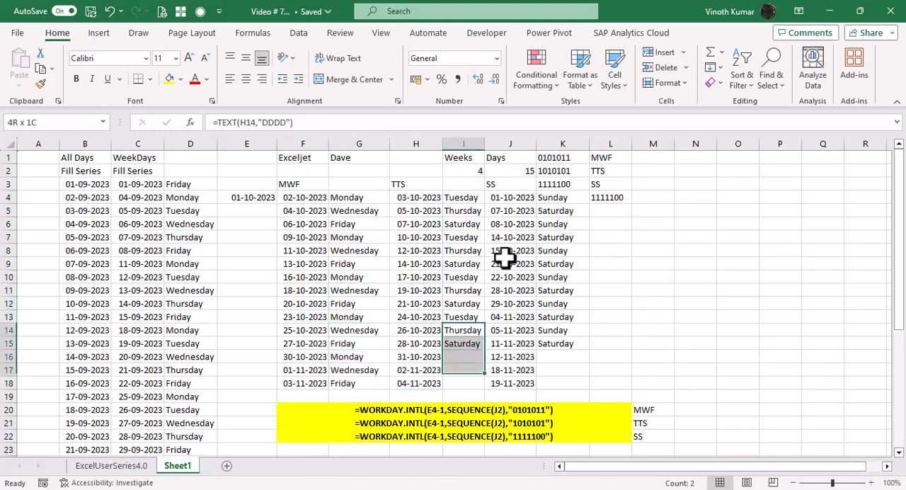
{"action": "key", "text": "ctrl+d"}
Step: Fill the weekday-name formula in column K down to K18 for the added SS dates
{"action": "key", "text": "Right"}
{"action": "key", "text": "shift+Down"}
{"action": "key", "text": "Right"}
{"action": "key", "text": "shift+Down"}
{"action": "key", "text": "shift+Down"}
{"action": "key", "text": "shift+Down"}
{"action": "key", "text": "shift+Down"}
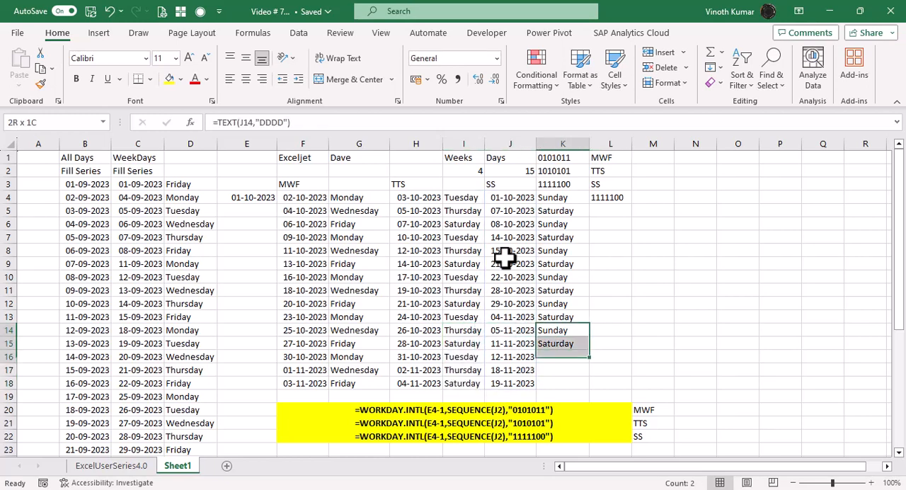
{"action": "key", "text": "ctrl+d"}
{"action": "key", "text": "Right"}
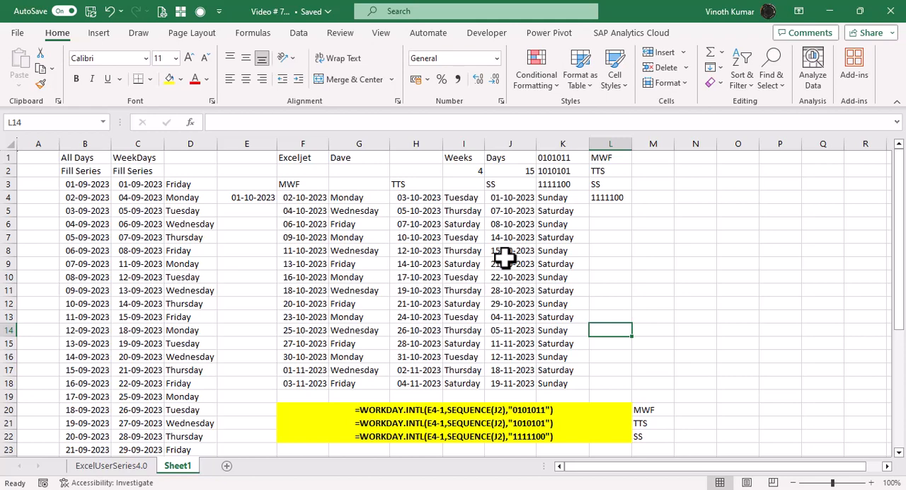
Step: Switch to the ExcelUserSeries4.0 sheet
{"action": "left_click", "coordinate": [129, 469]}
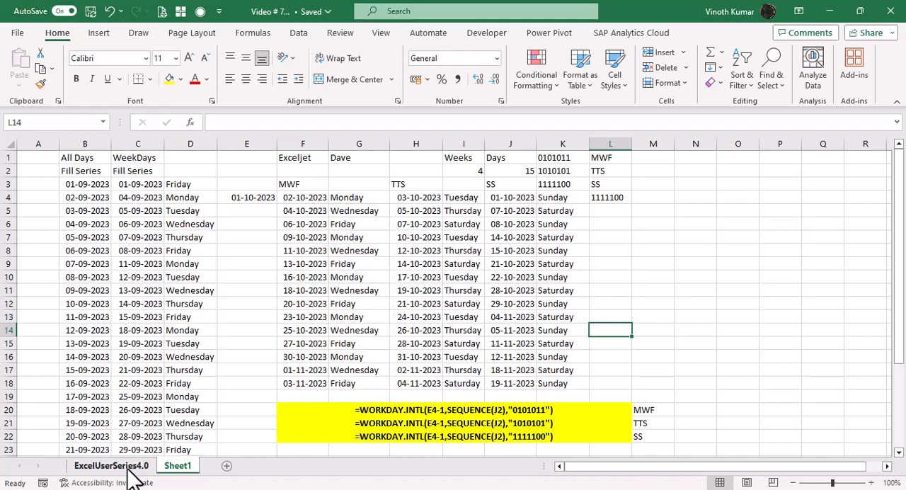
{"action": "left_click", "coordinate": [131, 470]}
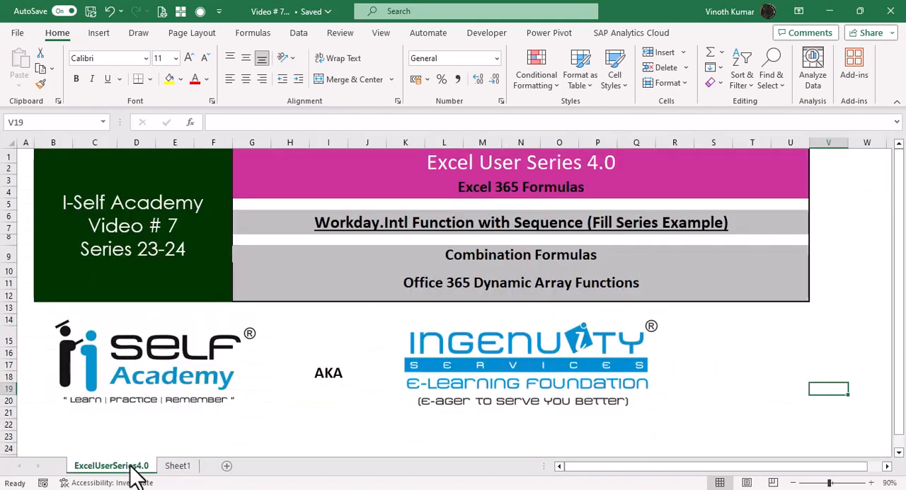